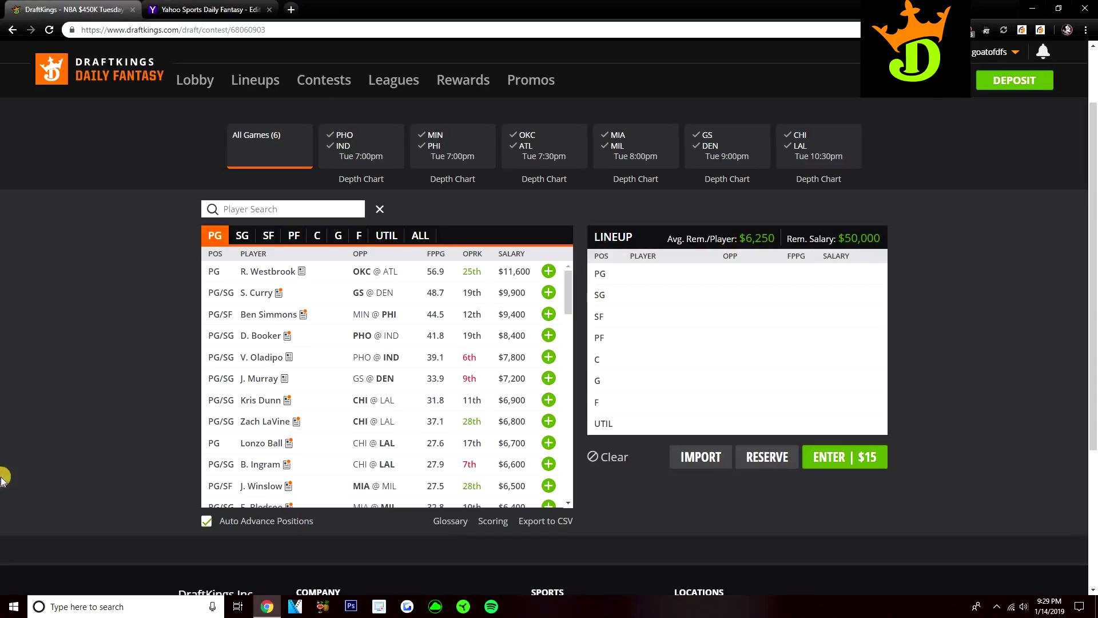
Step: Filter DraftKings to point guards and add V. Oladipo at PG for $7,800, leaving $42,200
left_click(423, 237)
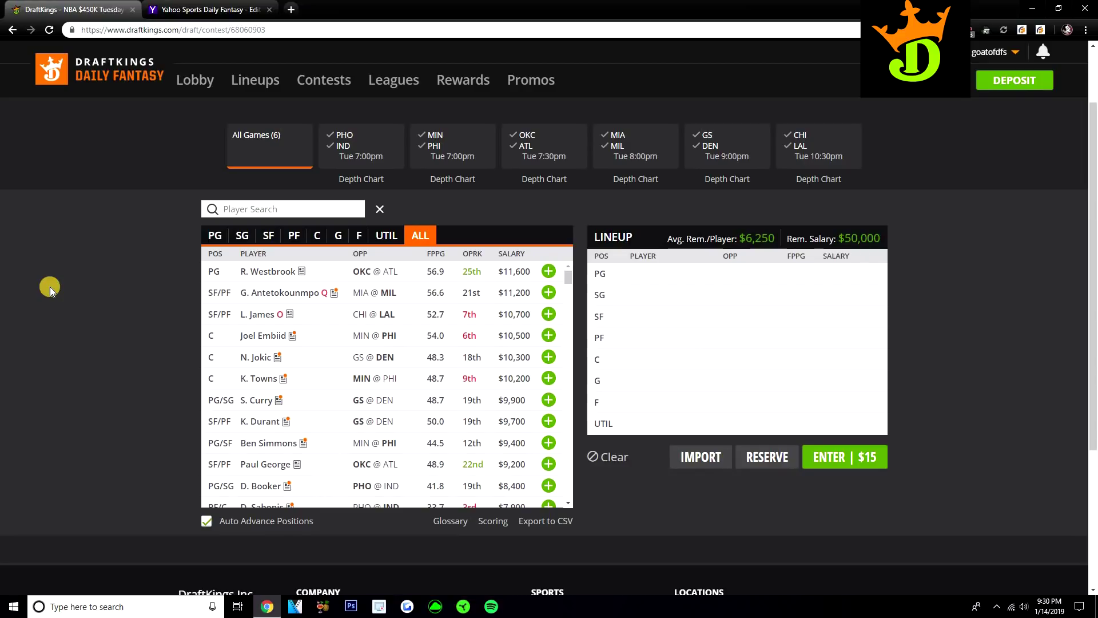
left_click(214, 234)
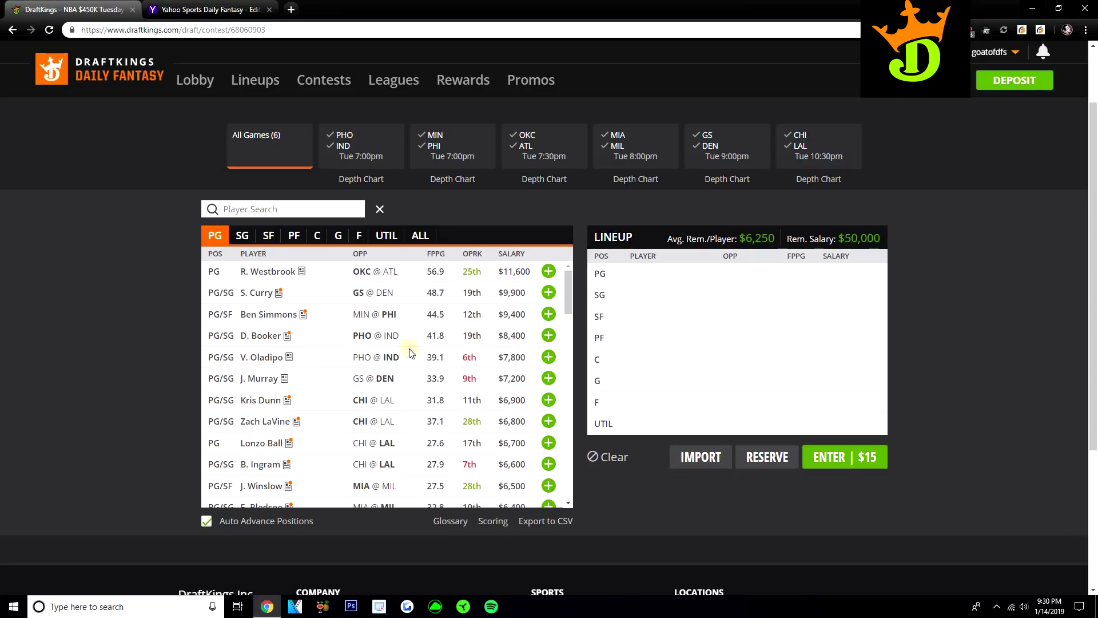
left_click(548, 357)
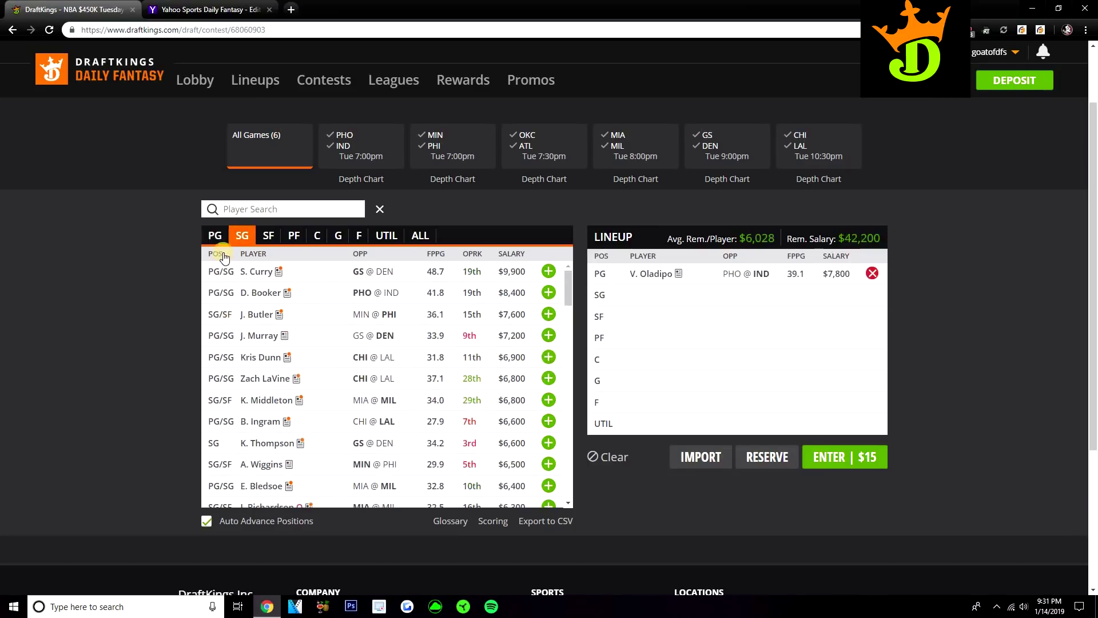
Step: Add Victor Oladipo to the Yahoo lineup's SG slot at $30, leaving a $170 budget
left_click(657, 276)
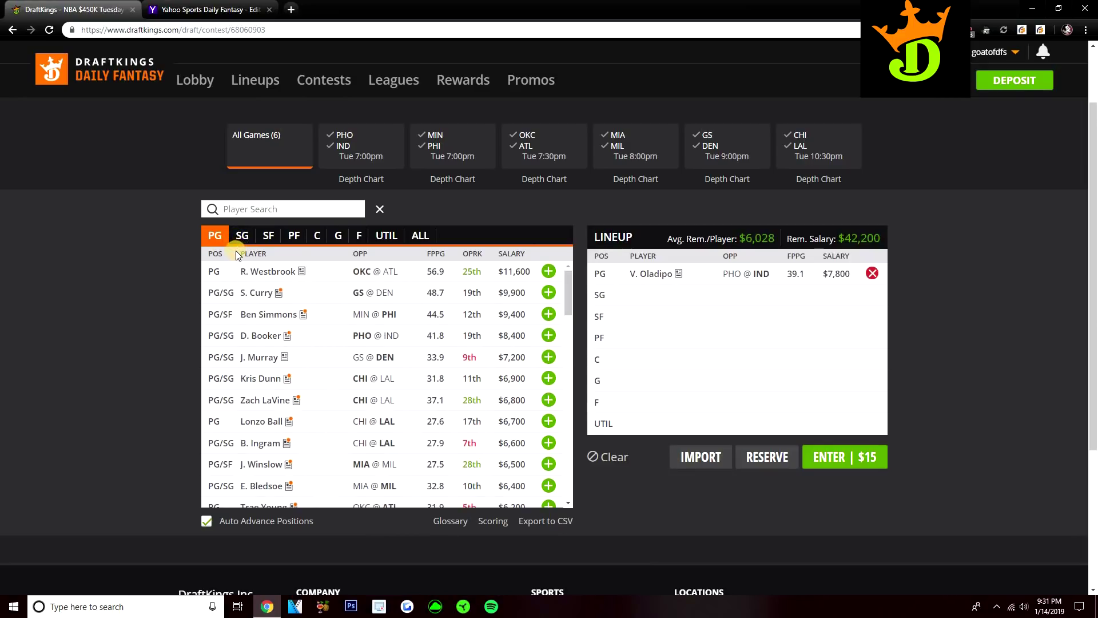
left_click(207, 7)
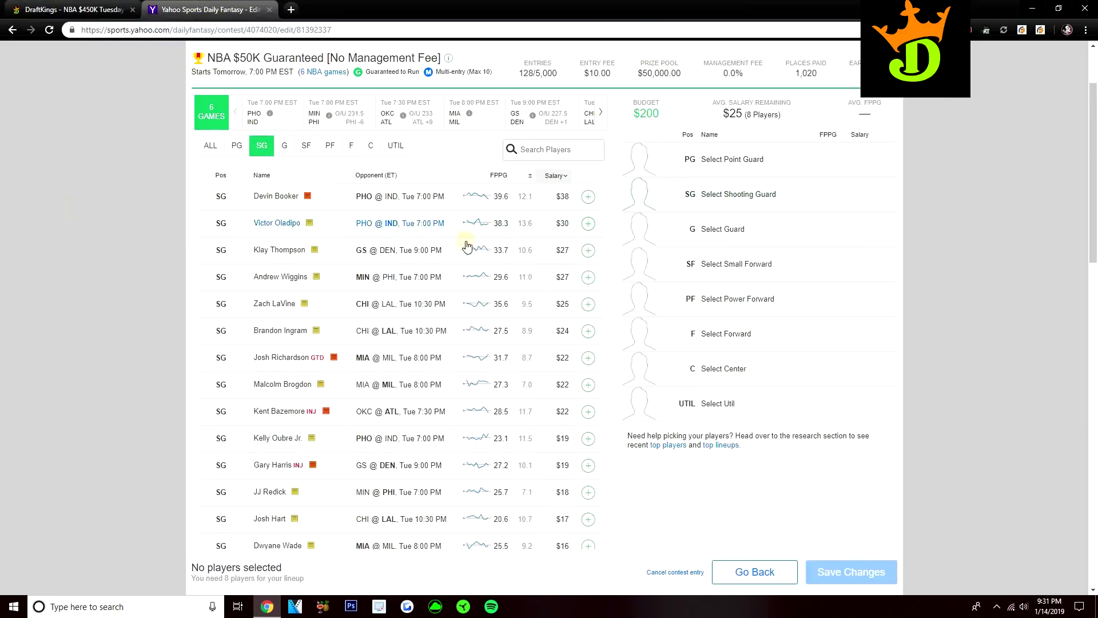
left_click(587, 228)
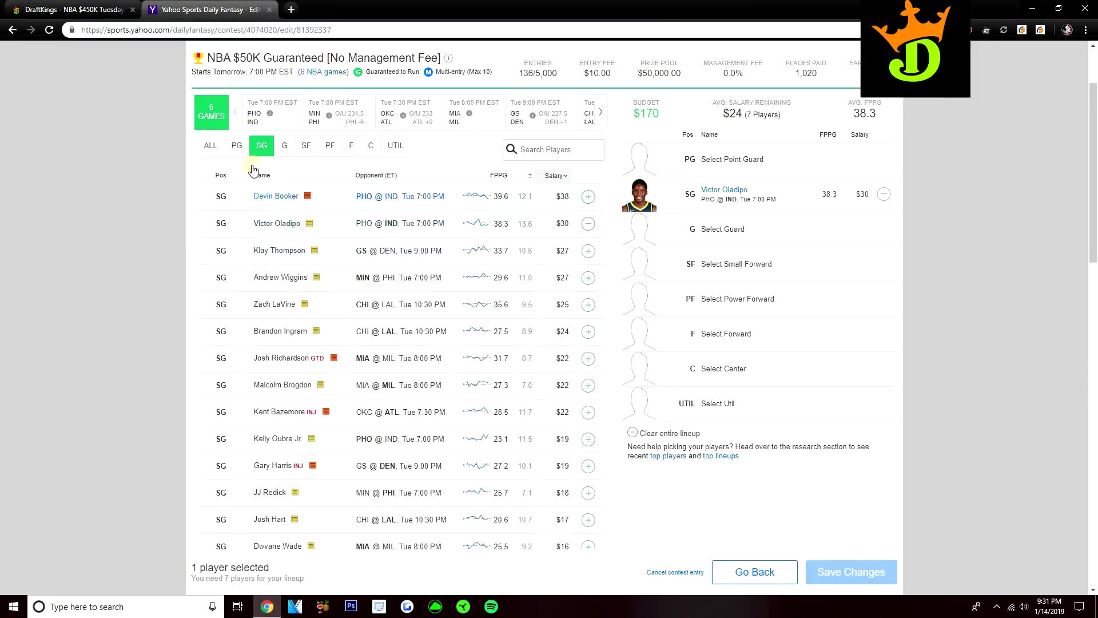
Step: Compare against the DraftKings page, then open Victor Oladipo's Yahoo player card
left_click(72, 10)
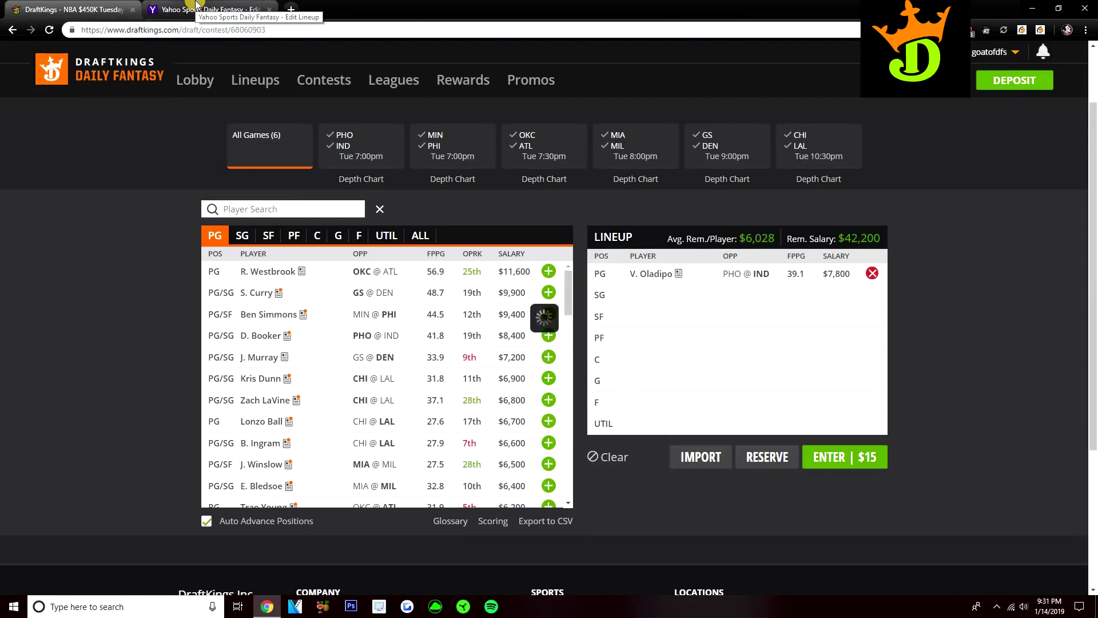
left_click(195, 7)
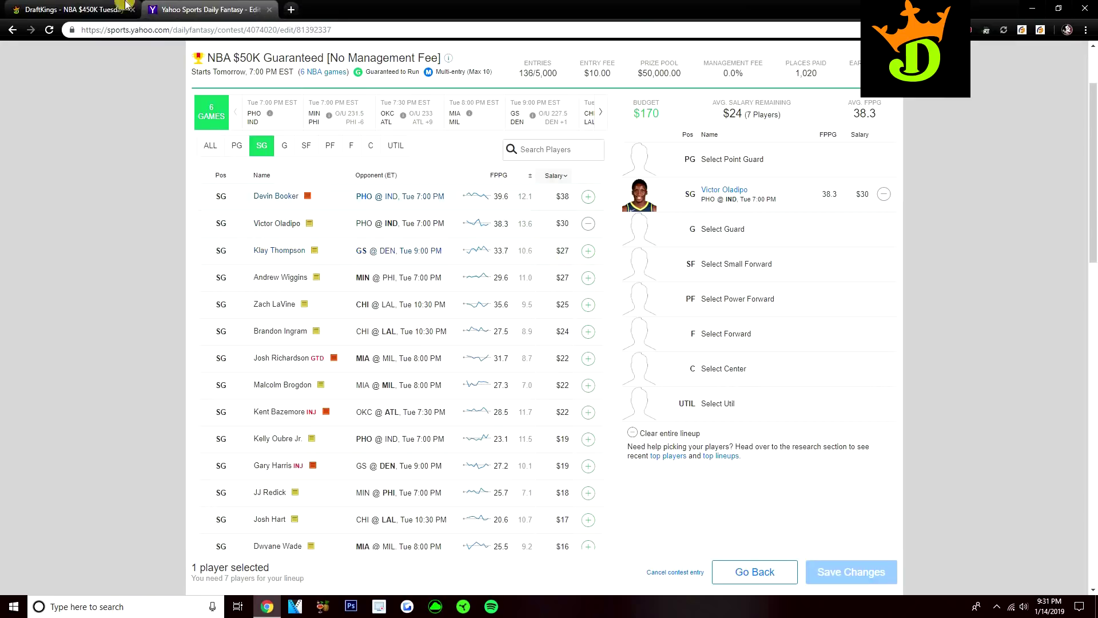
key("ctrl+Tab")
key("ctrl+Tab")
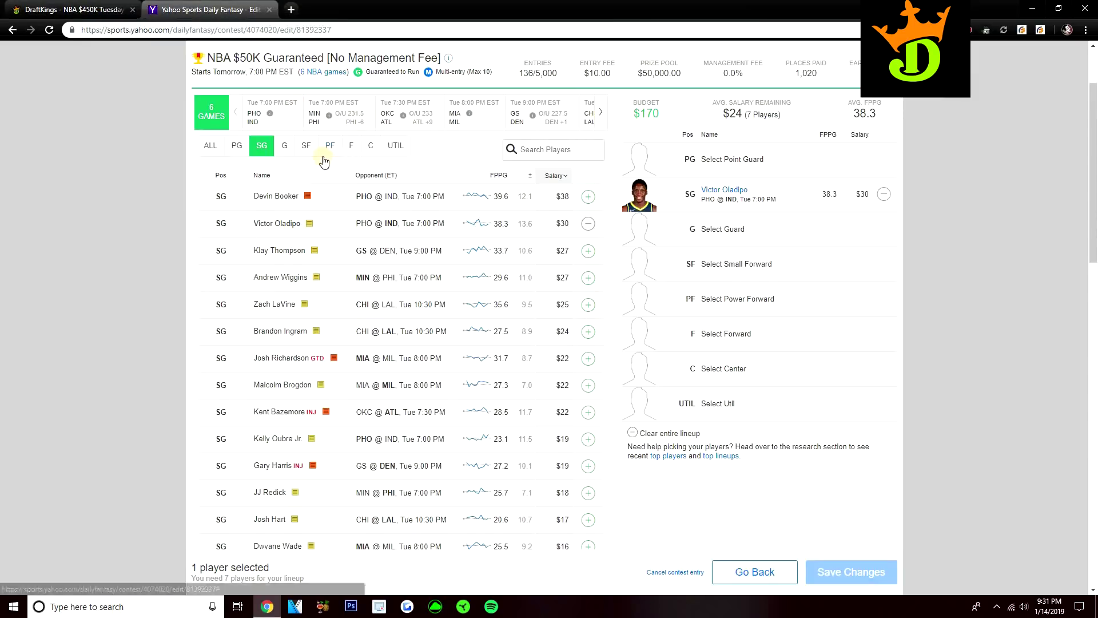
left_click(340, 229)
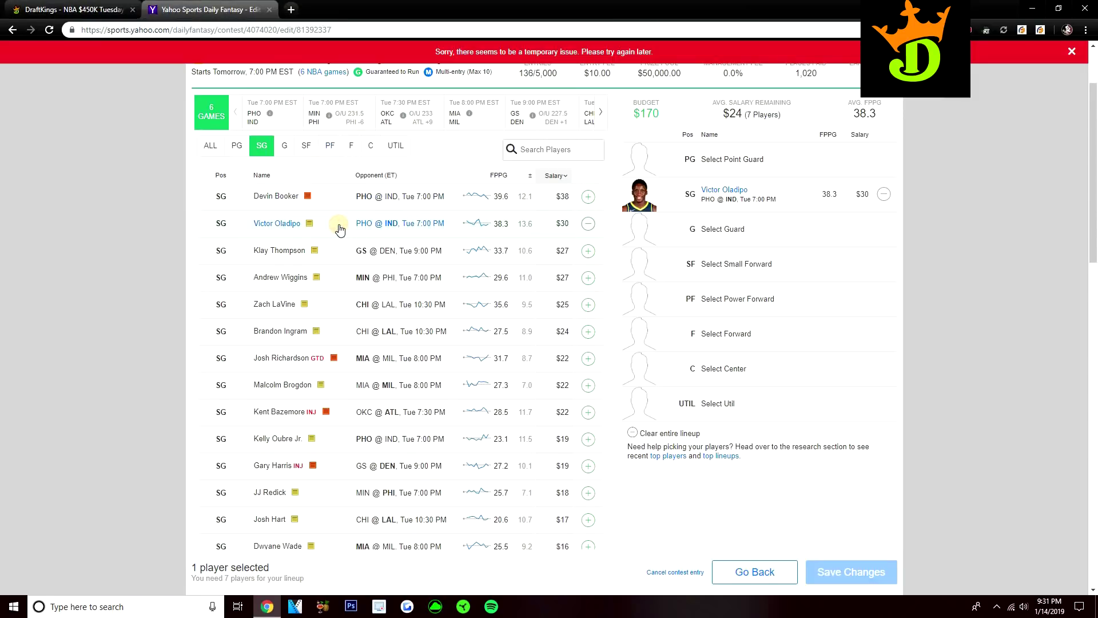
Step: Check Oladipo's Yahoo game log, close his card, and return to the DraftKings draft page
key("ctrl+Tab")
key("ctrl+Tab")
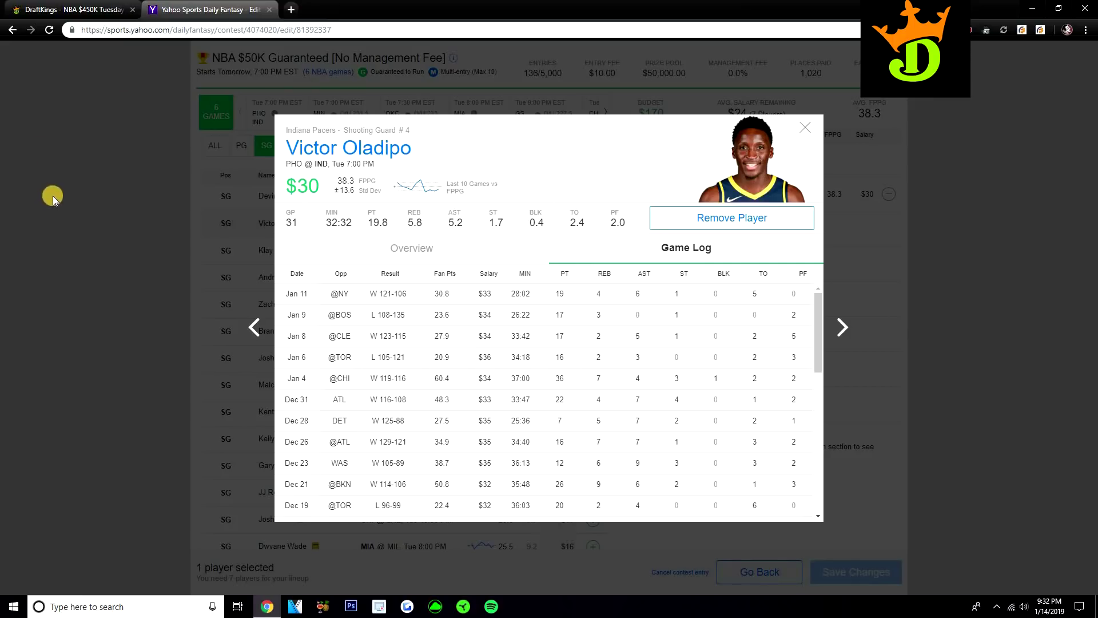
left_click(39, 120)
key("ctrl+Tab")
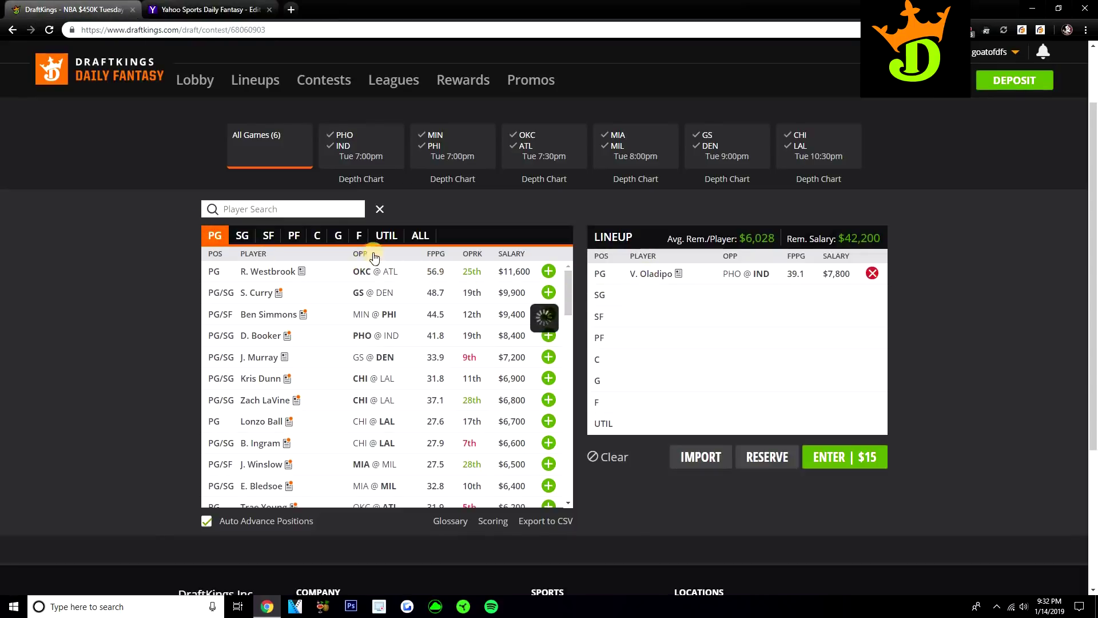
Step: Add Brandon Ingram to the Yahoo G slot at $24, leaving a $146 budget
left_click(183, 7)
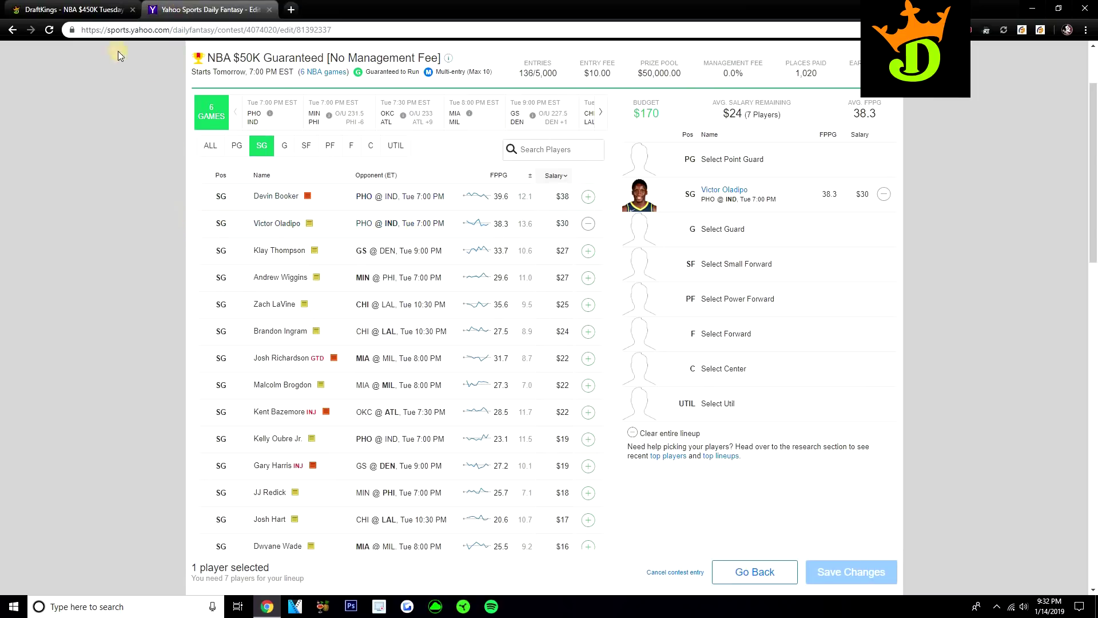
left_click(88, 6)
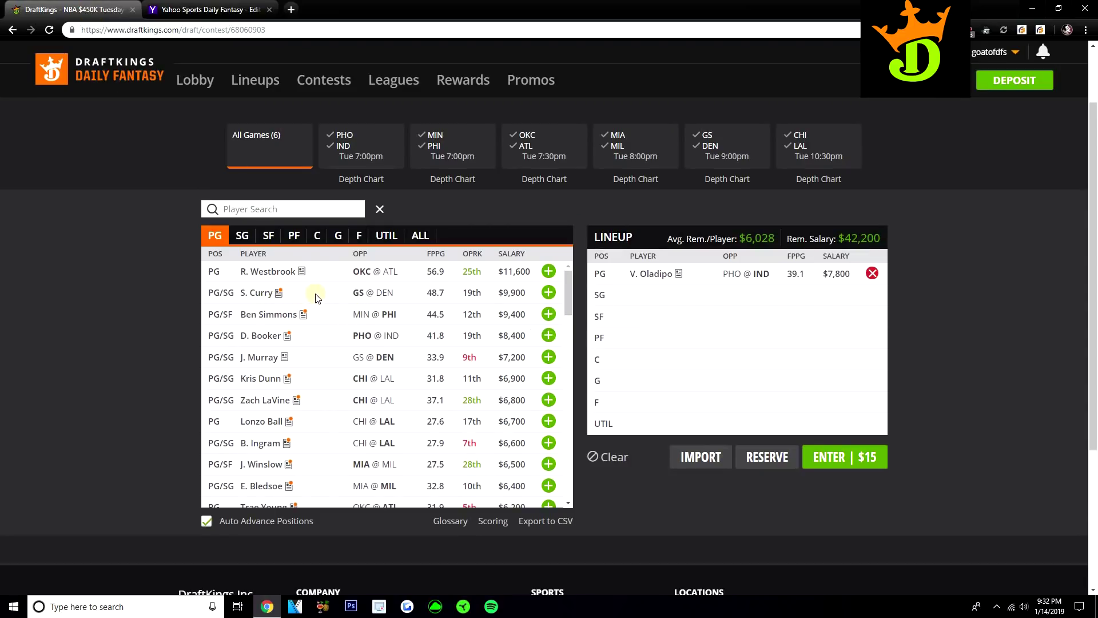
scroll(317, 297, "down", 2)
left_click(206, 9)
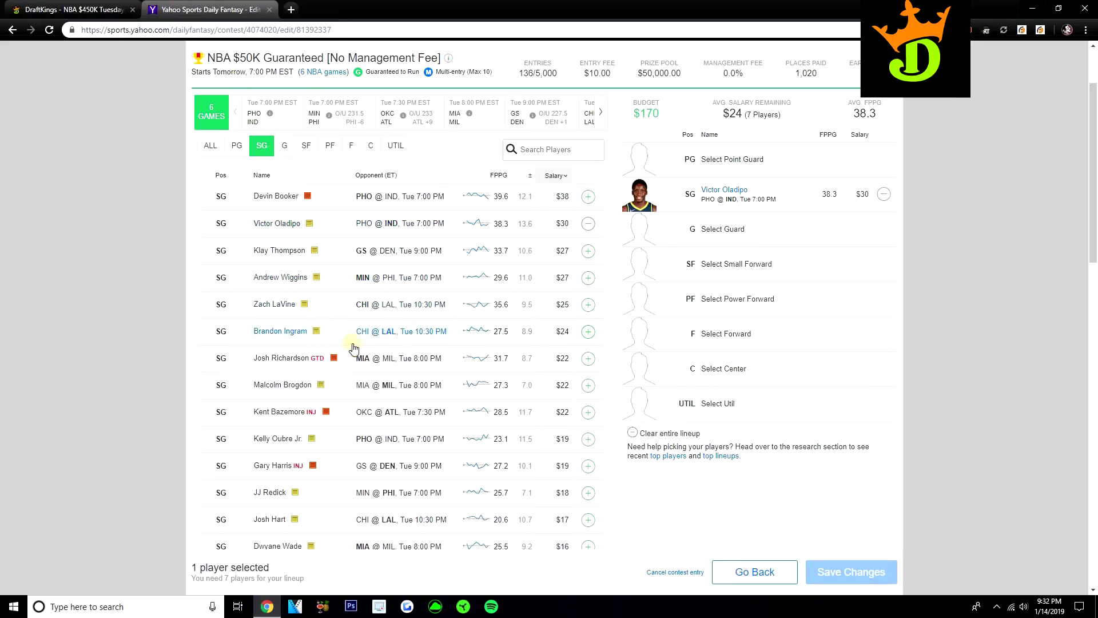
left_click(589, 333)
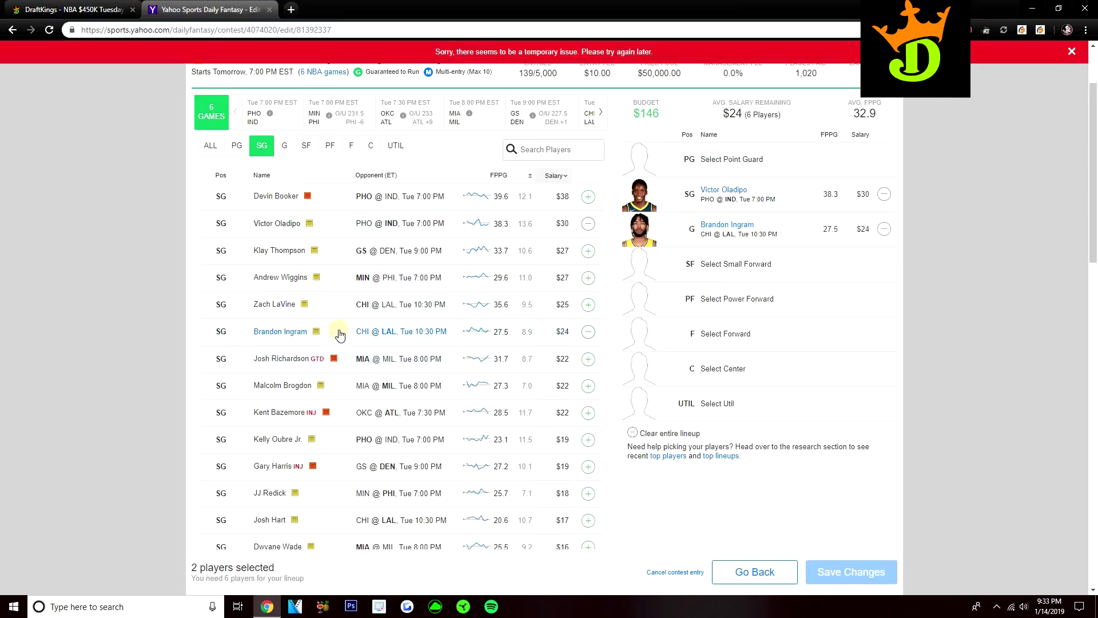
Step: Show Brandon Ingram's Yahoo game log back to Dec 25 and dismiss the error banner
left_click(393, 339)
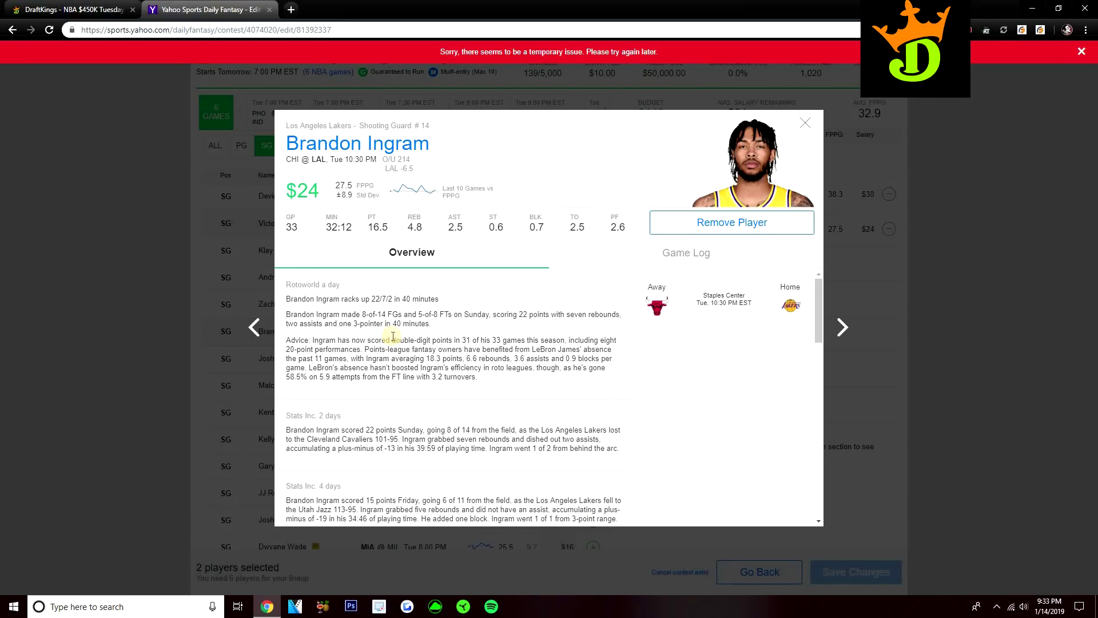
left_click(603, 263)
left_click(1078, 58)
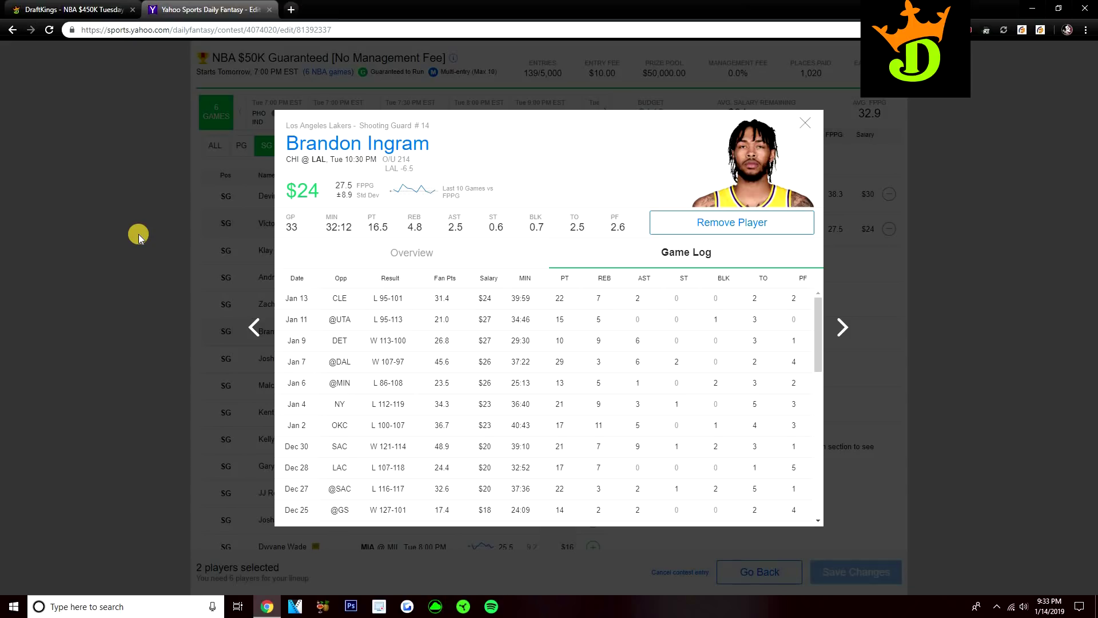
Step: Close Ingram's card, browse the DraftKings point guard list, and return to the Yahoo lineup
left_click(136, 234)
key("ctrl+Page_Up")
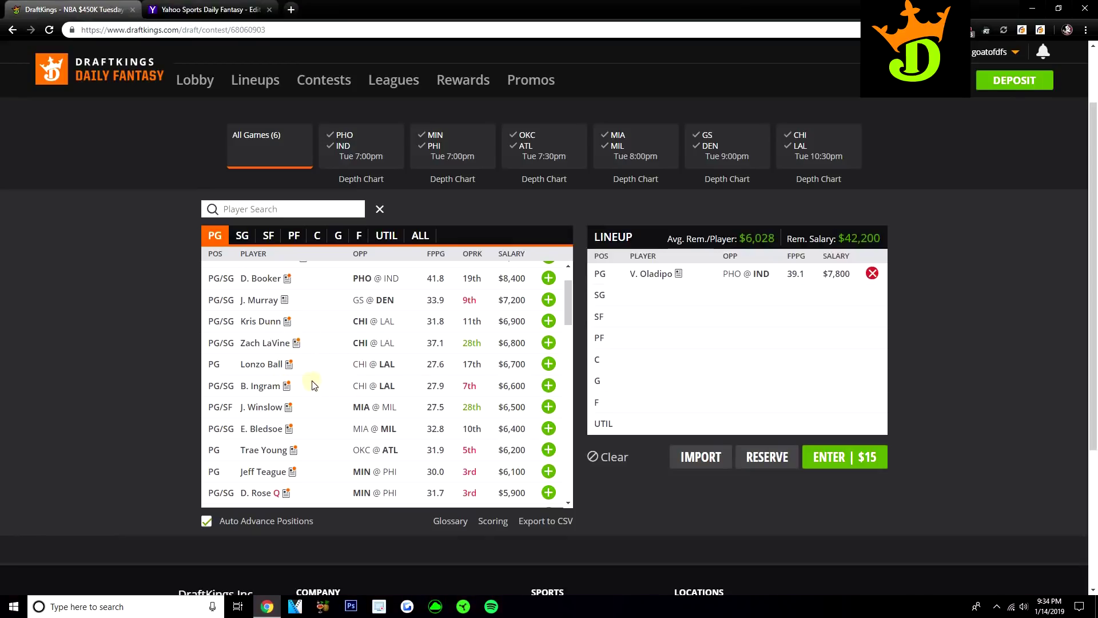
scroll(314, 357, "down", 1)
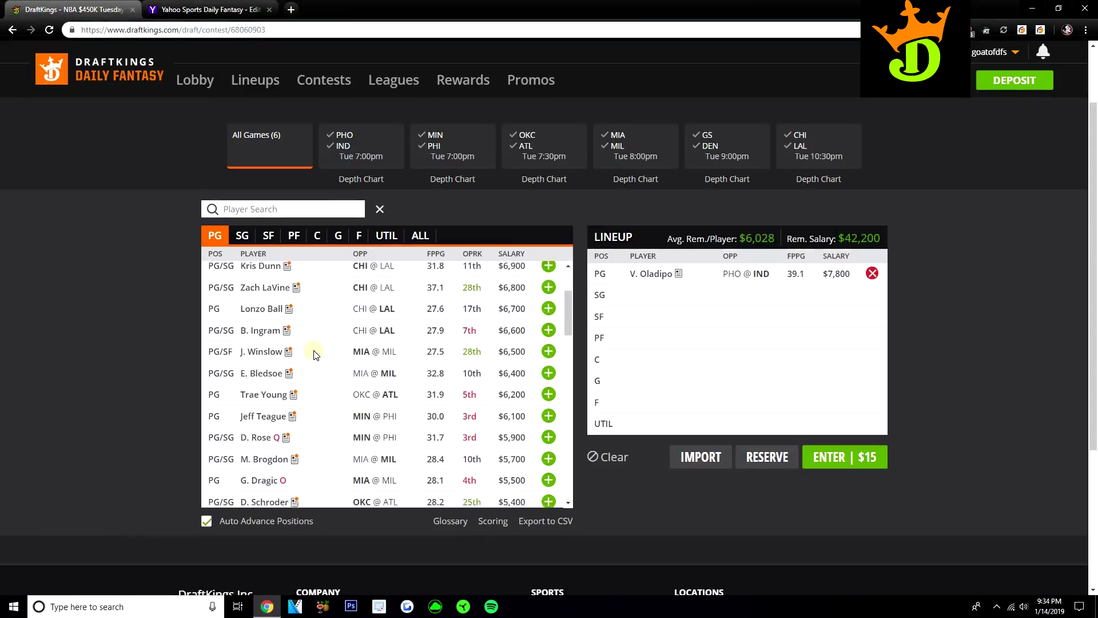
scroll(314, 355, "down", 1)
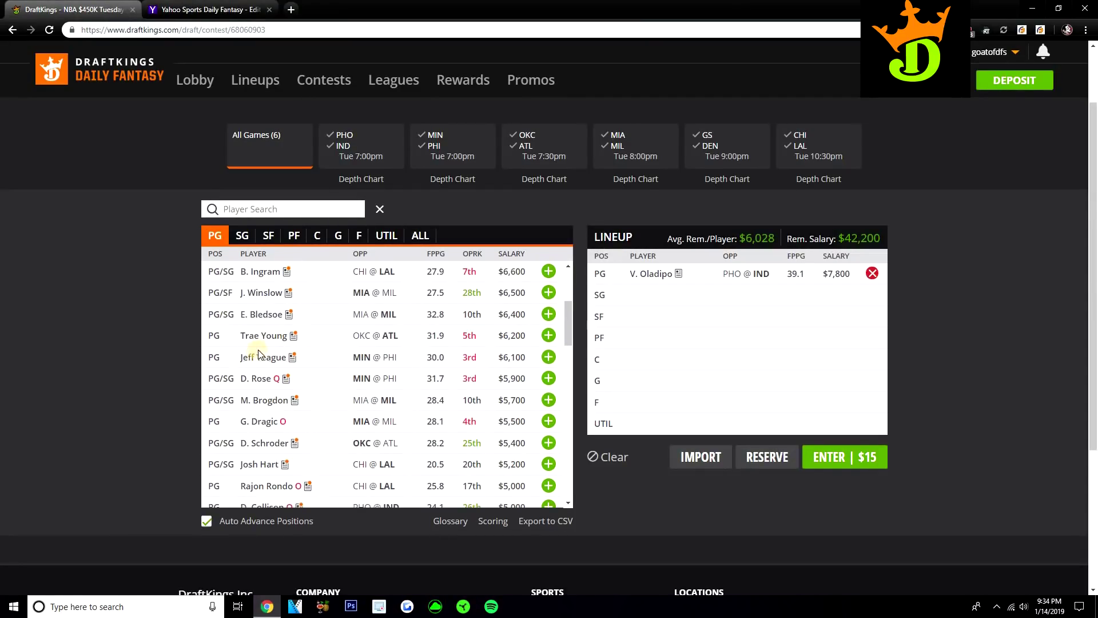
scroll(324, 358, "down", 2)
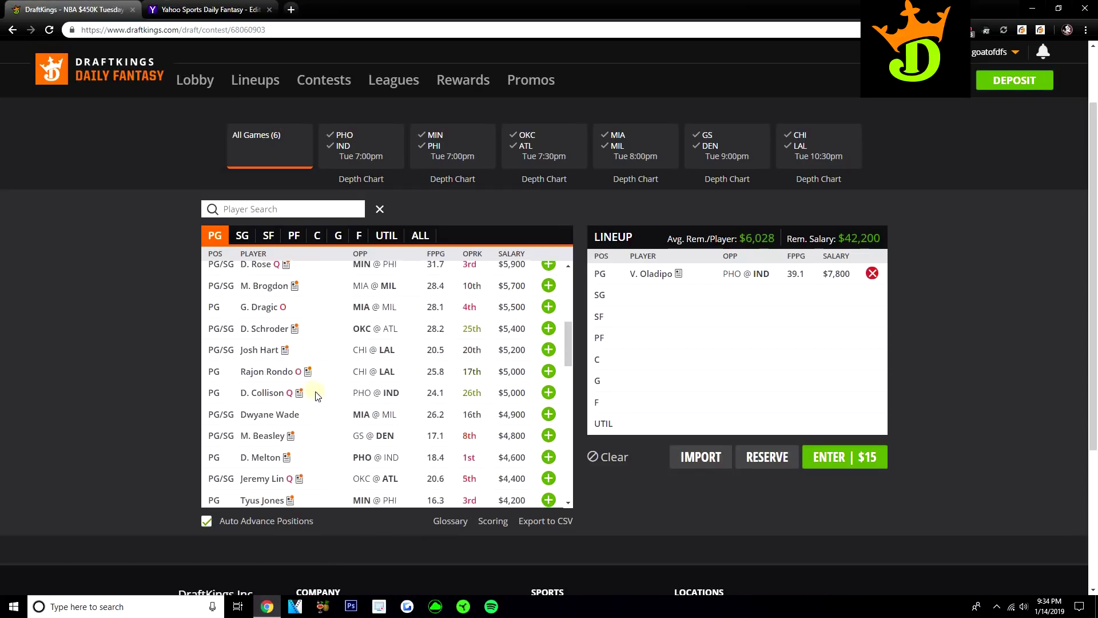
scroll(317, 394, "up", 3)
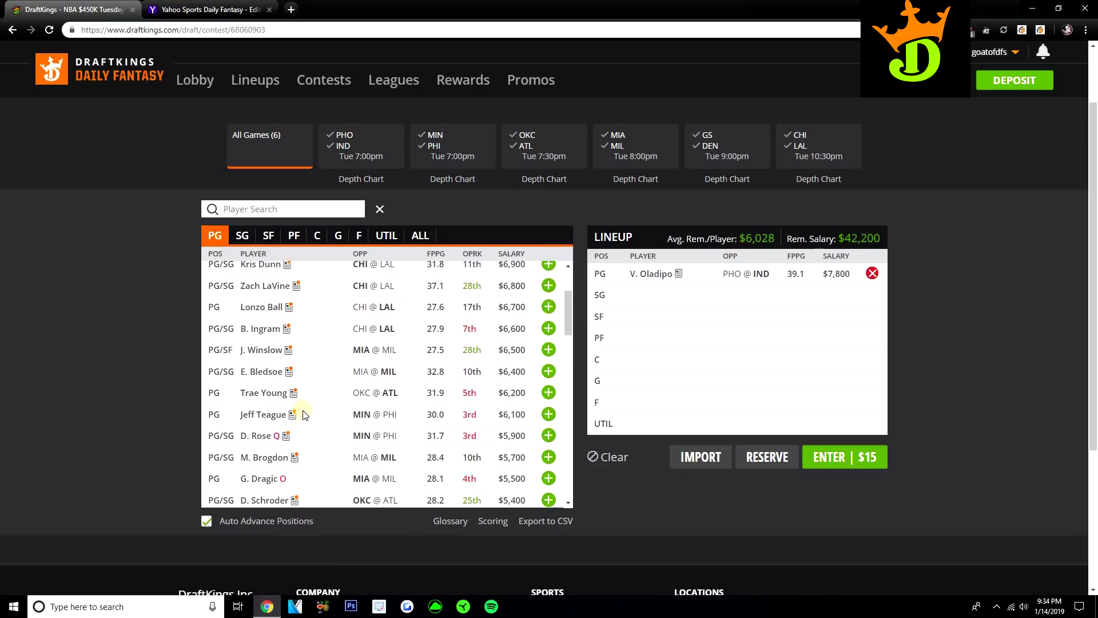
scroll(304, 414, "up", 1)
scroll(303, 417, "up", 2)
left_click(227, 7)
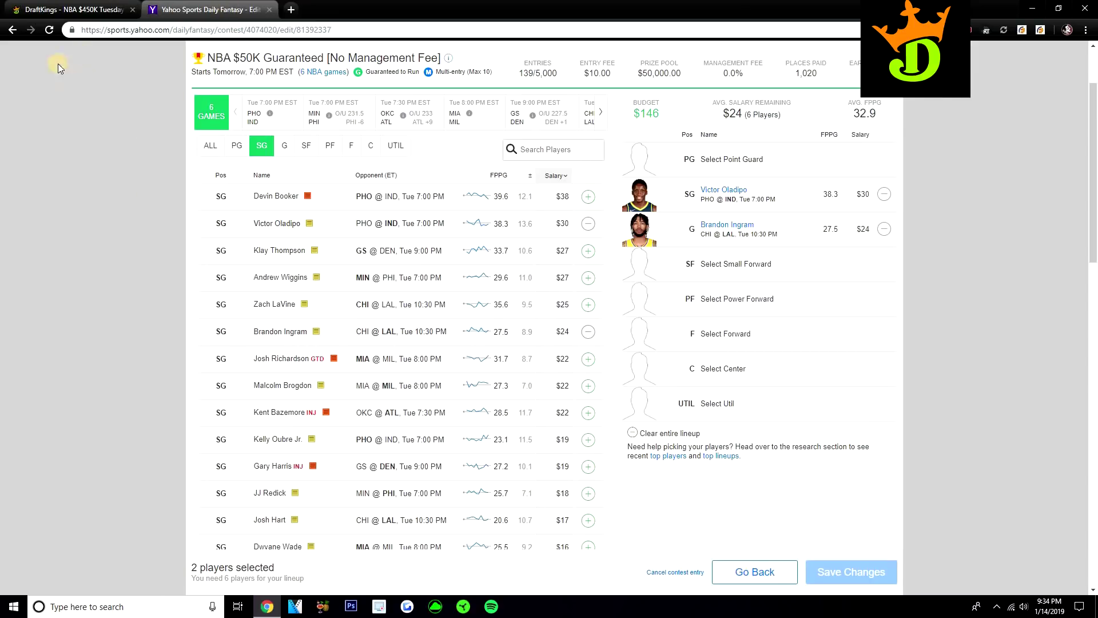
left_click(45, 30)
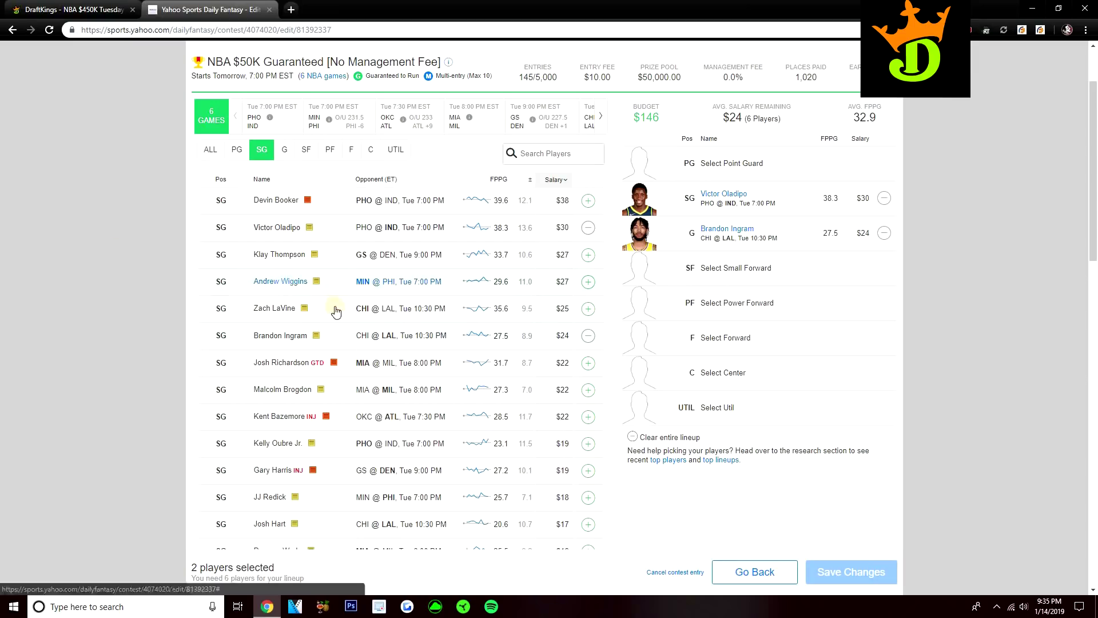
scroll(320, 292, "down", 2)
scroll(318, 293, "down", 4)
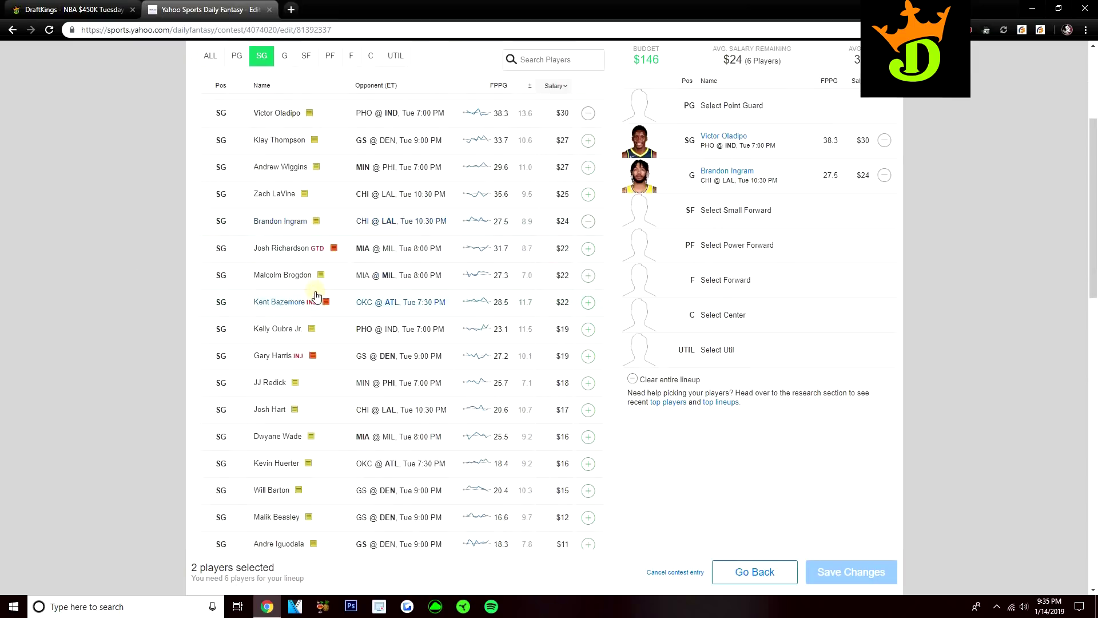
scroll(322, 339, "down", 1)
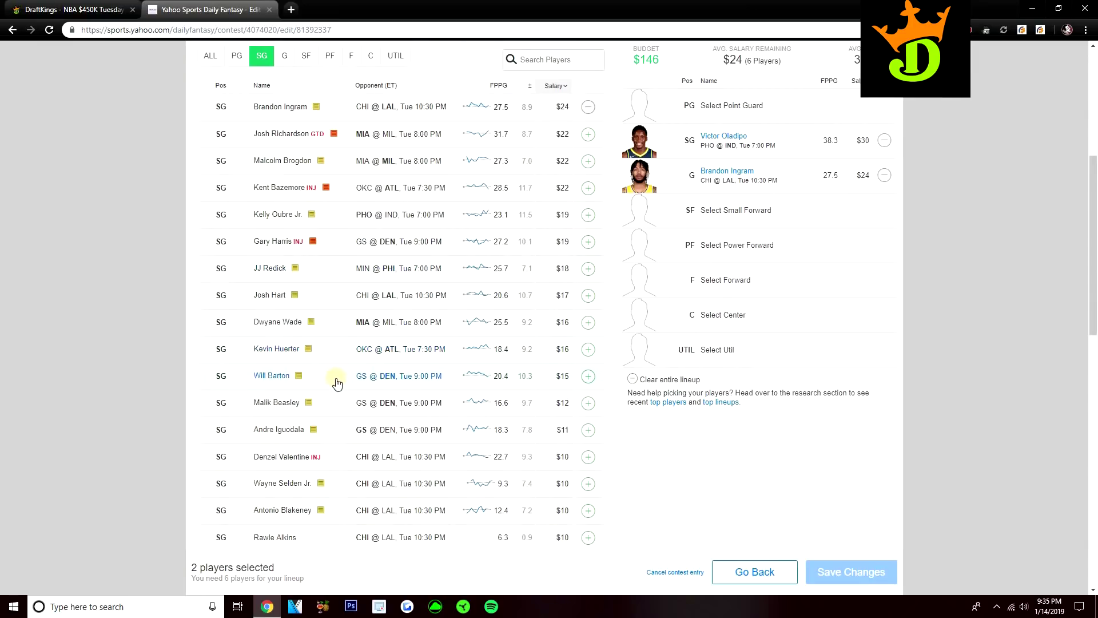
scroll(330, 388, "up", 4)
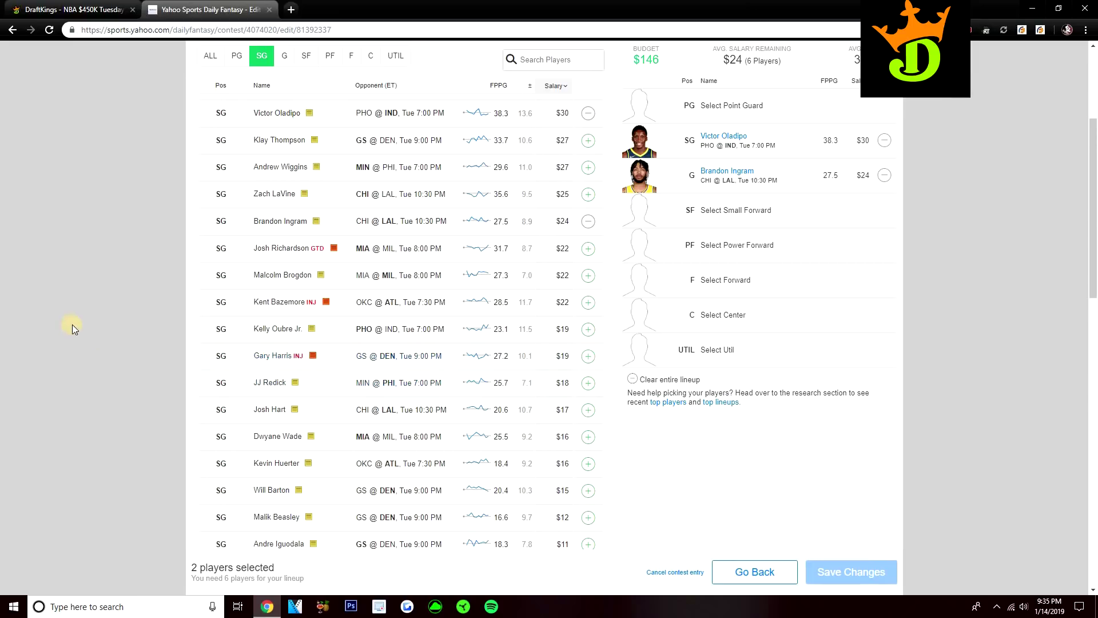
scroll(78, 324, "up", 1)
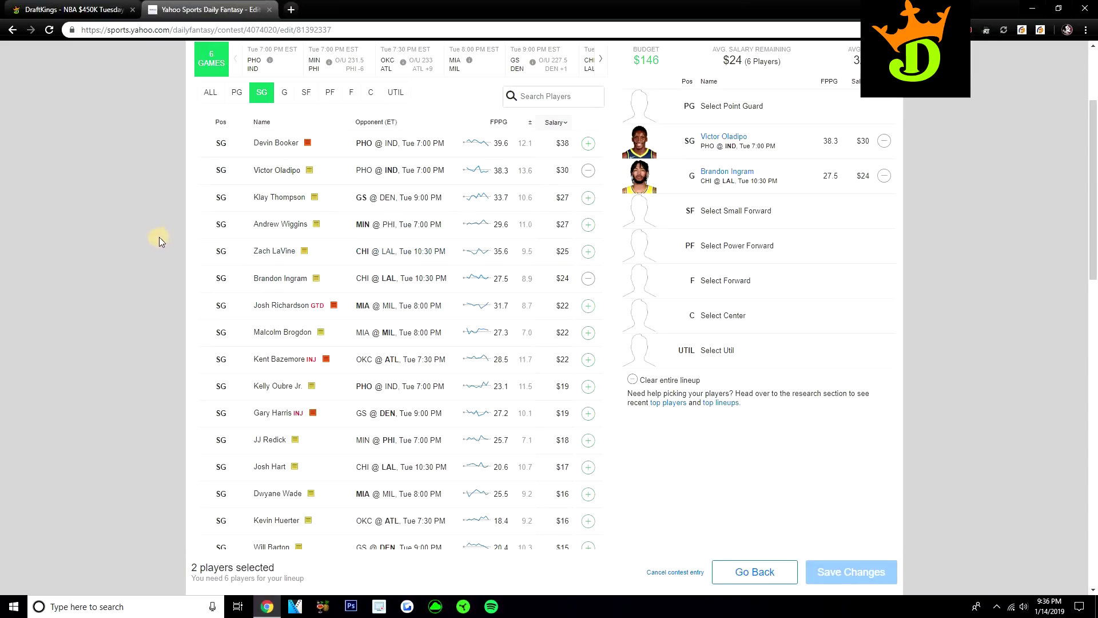
left_click_drag(1093, 179, 1093, 164)
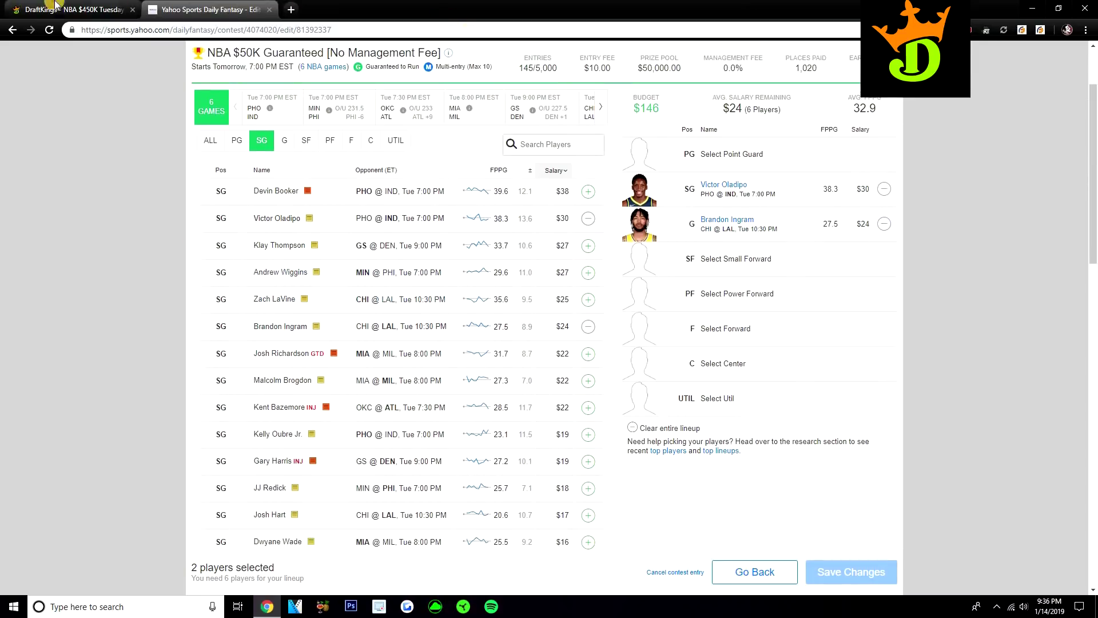
left_click(56, 7)
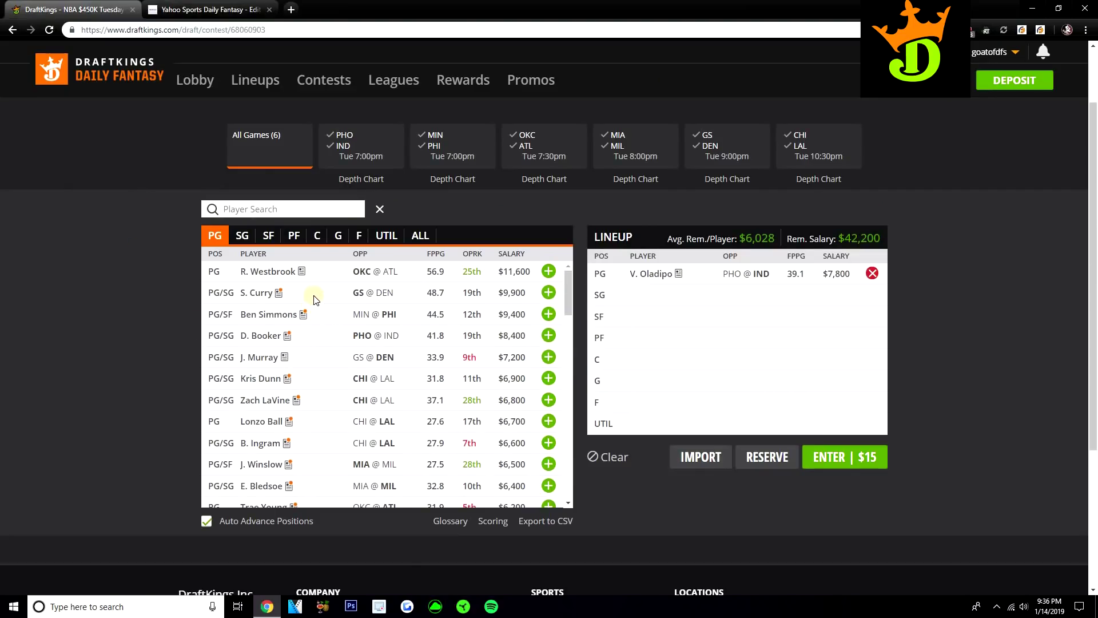
Step: Add J. Butler at SG for $7,600 in DraftKings, leaving $34,600 salary
scroll(320, 295, "down", 3)
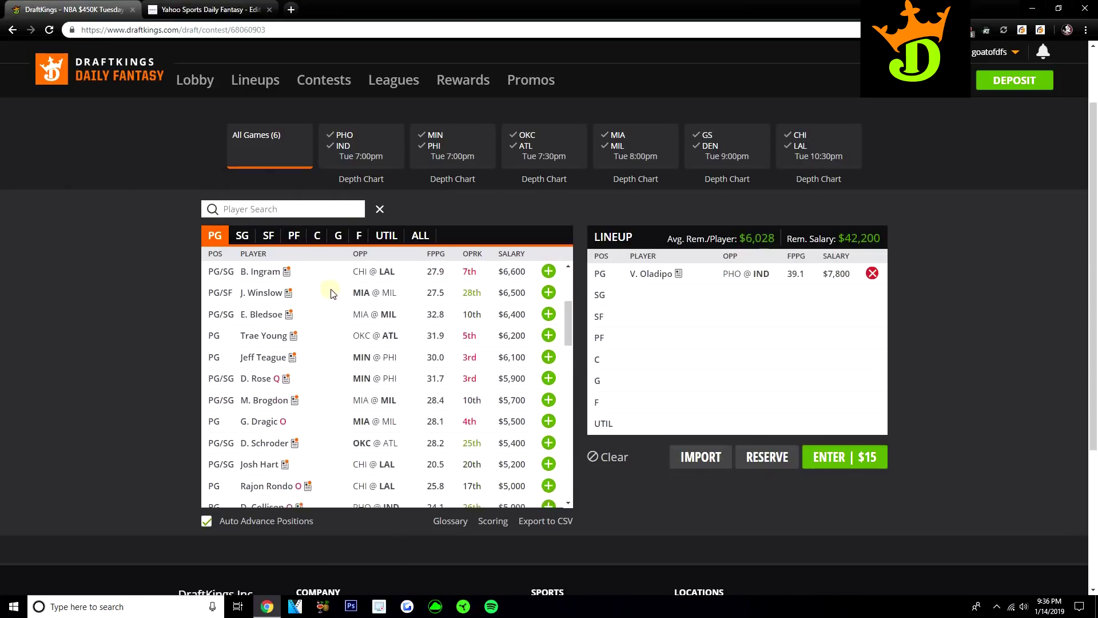
scroll(328, 292, "down", 2)
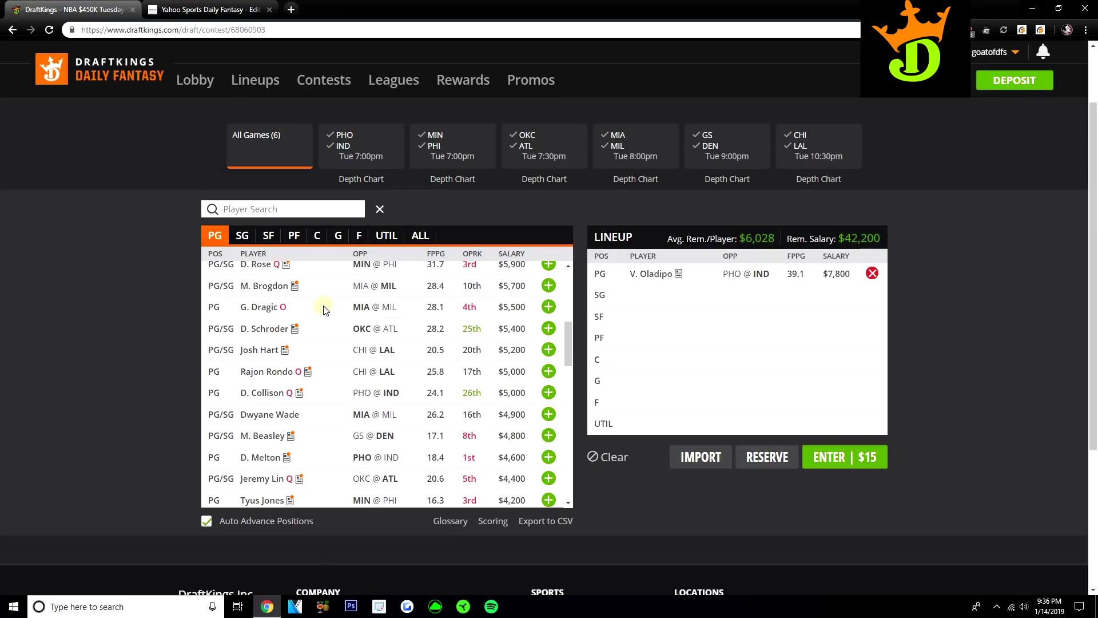
scroll(324, 310, "down", 3)
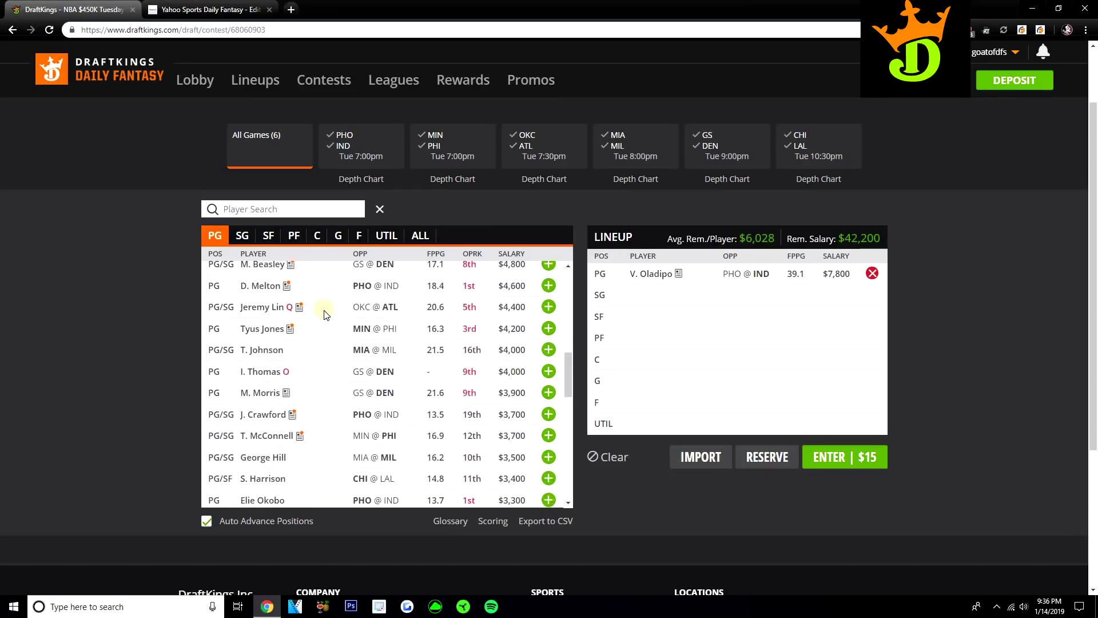
scroll(324, 315, "down", 1)
scroll(317, 354, "up", 6)
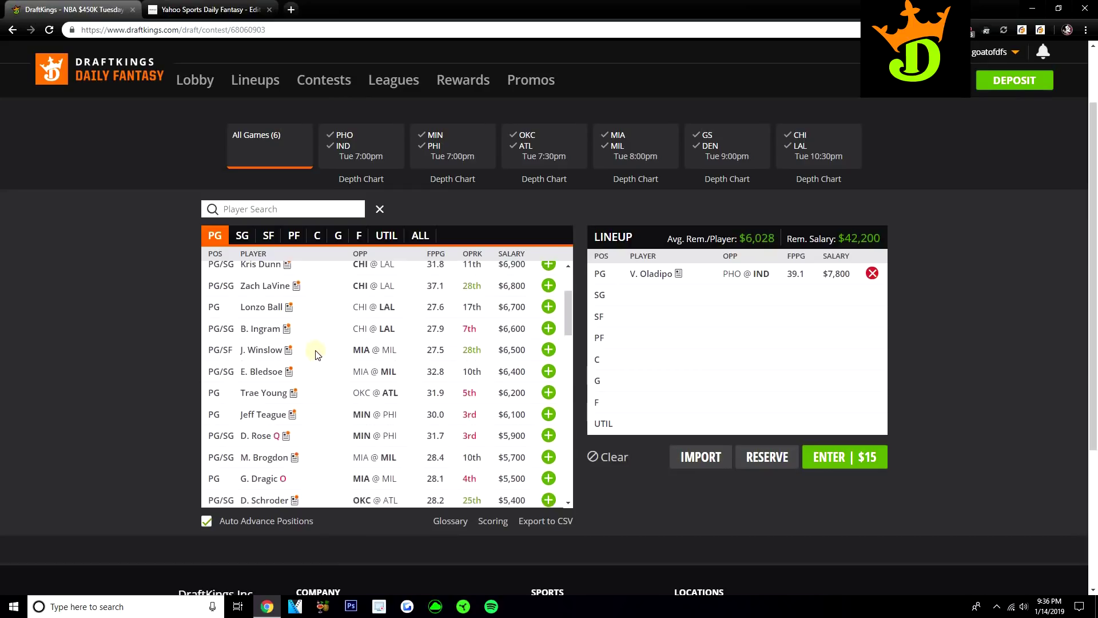
scroll(316, 354, "up", 2)
left_click(243, 237)
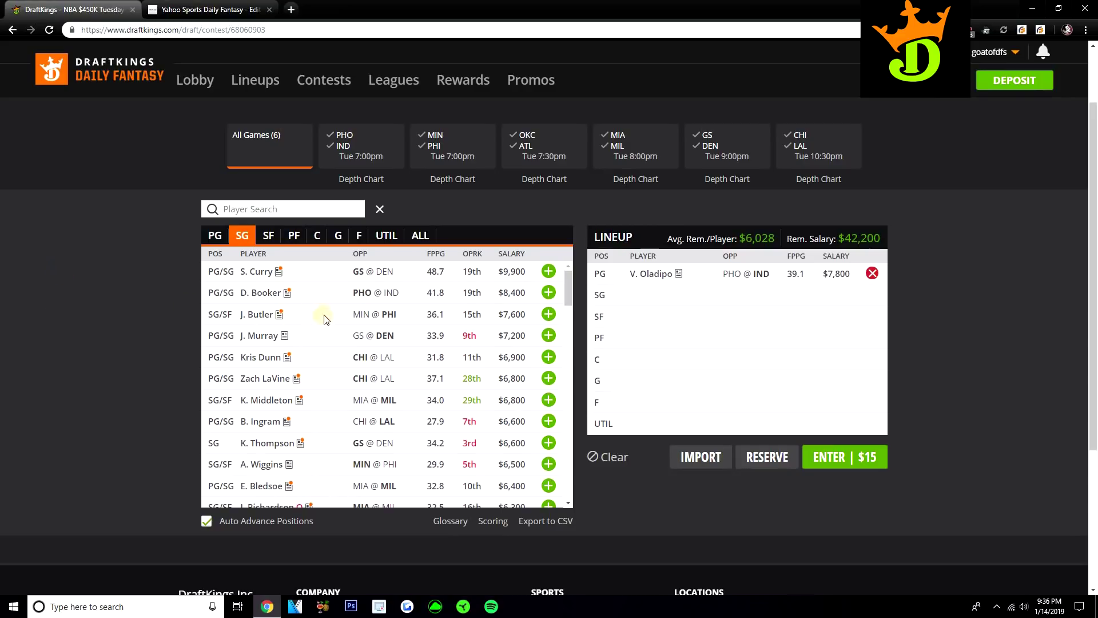
left_click(549, 313)
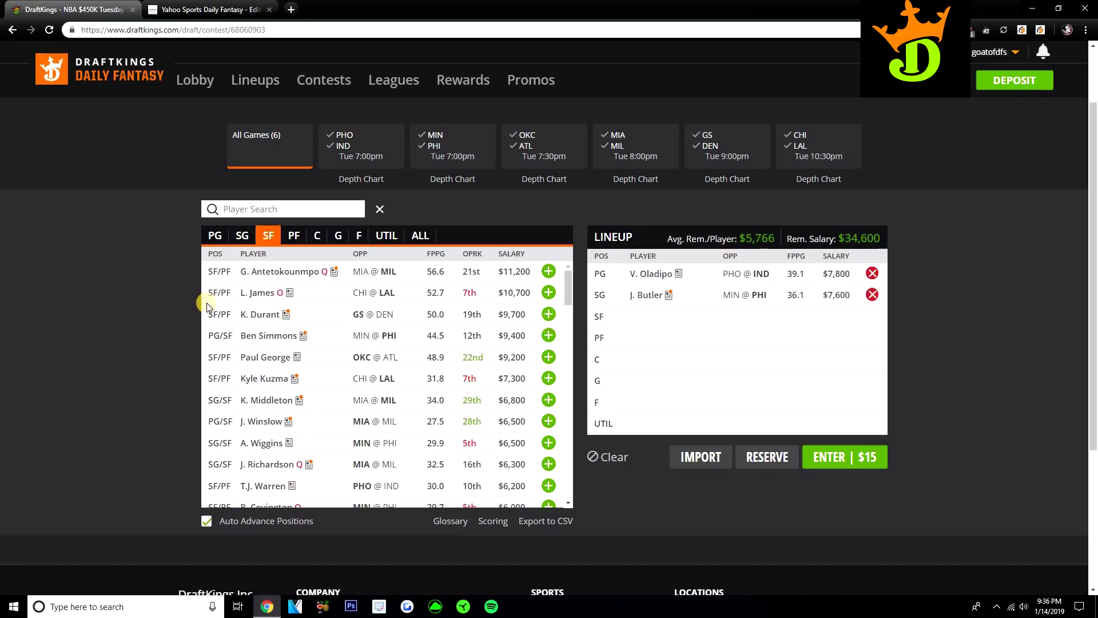
left_click(239, 236)
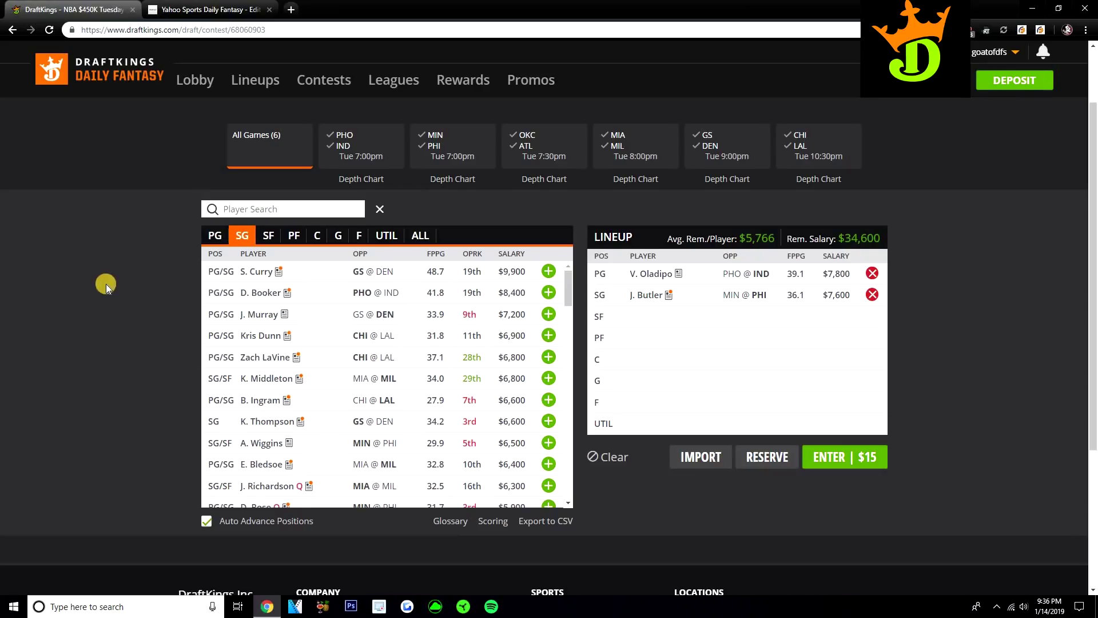
Step: Filter Yahoo to small forwards and draft Jimmy Butler into the SF spot
key("ctrl+Tab")
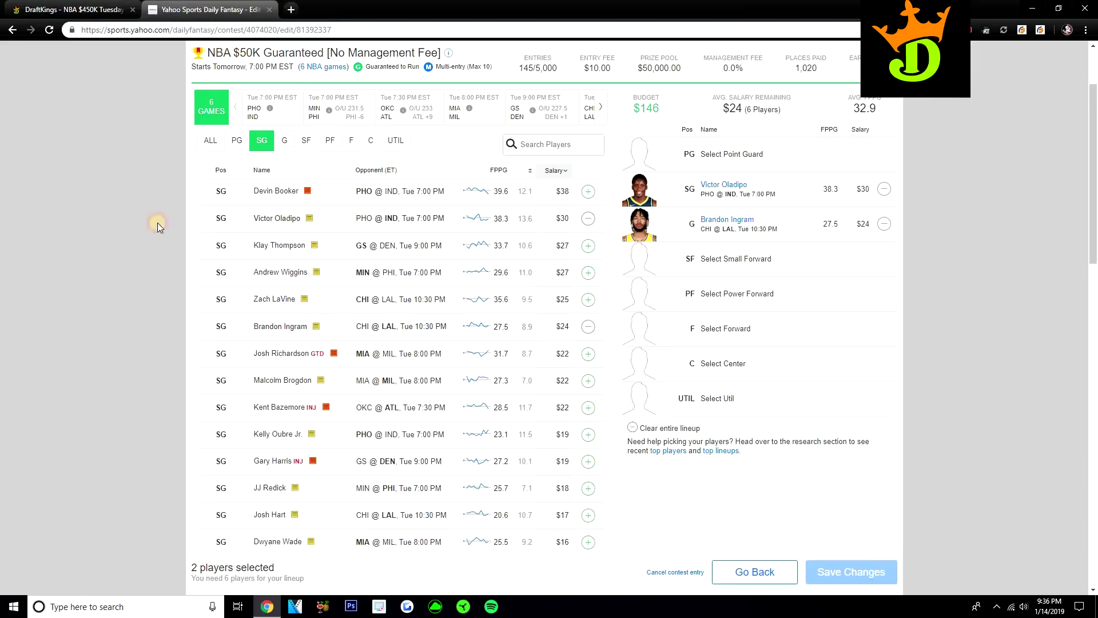
left_click(306, 143)
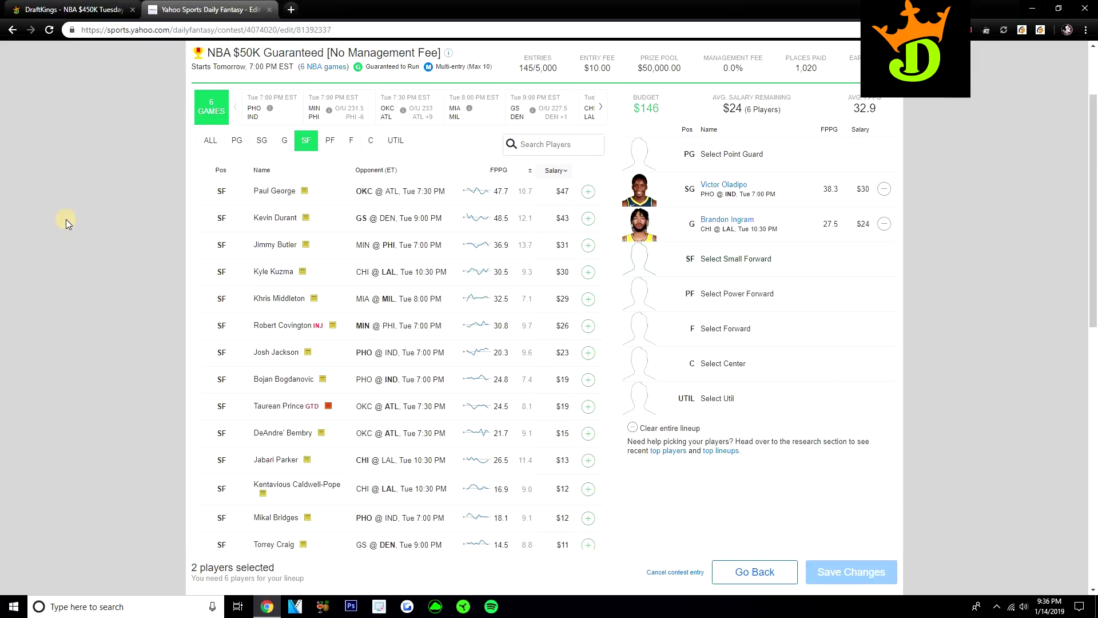
scroll(295, 292, "down", 1)
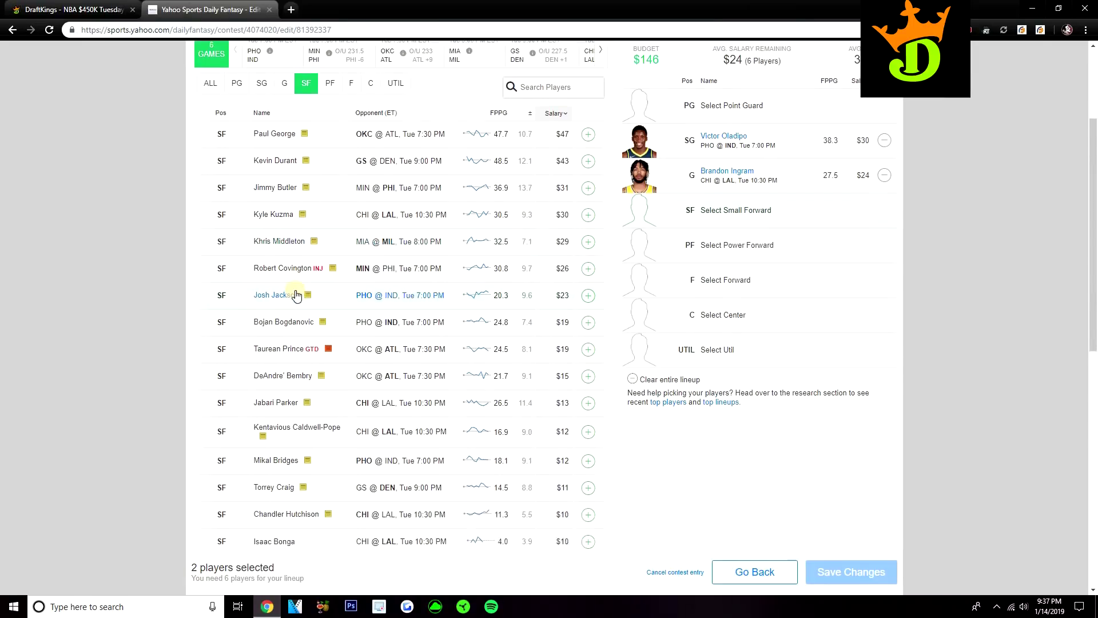
scroll(295, 295, "down", 1)
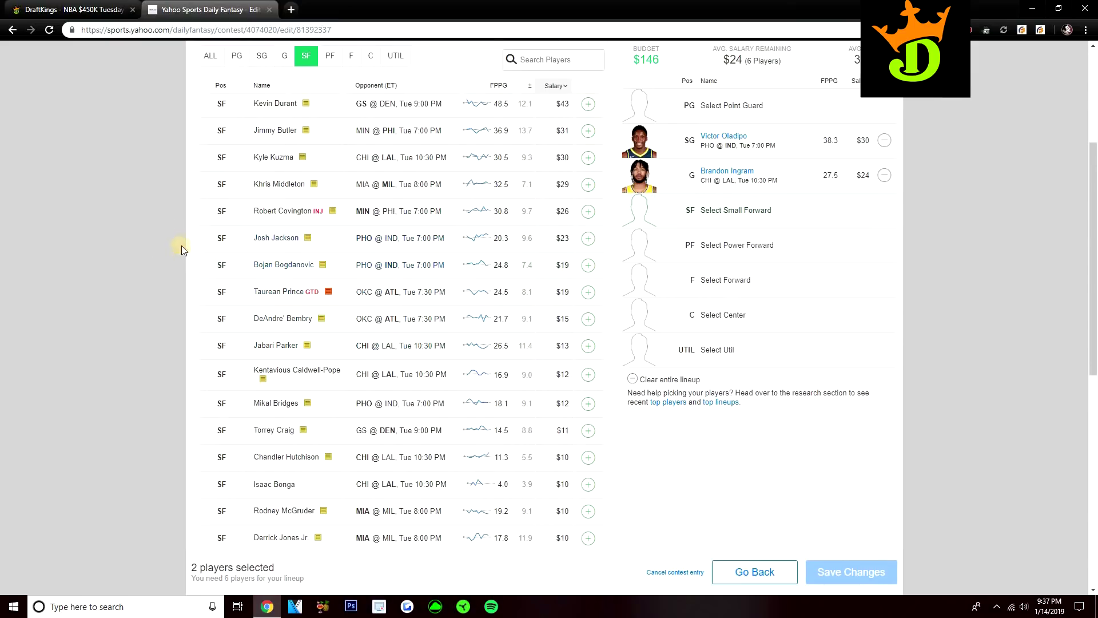
scroll(177, 237, "down", 3)
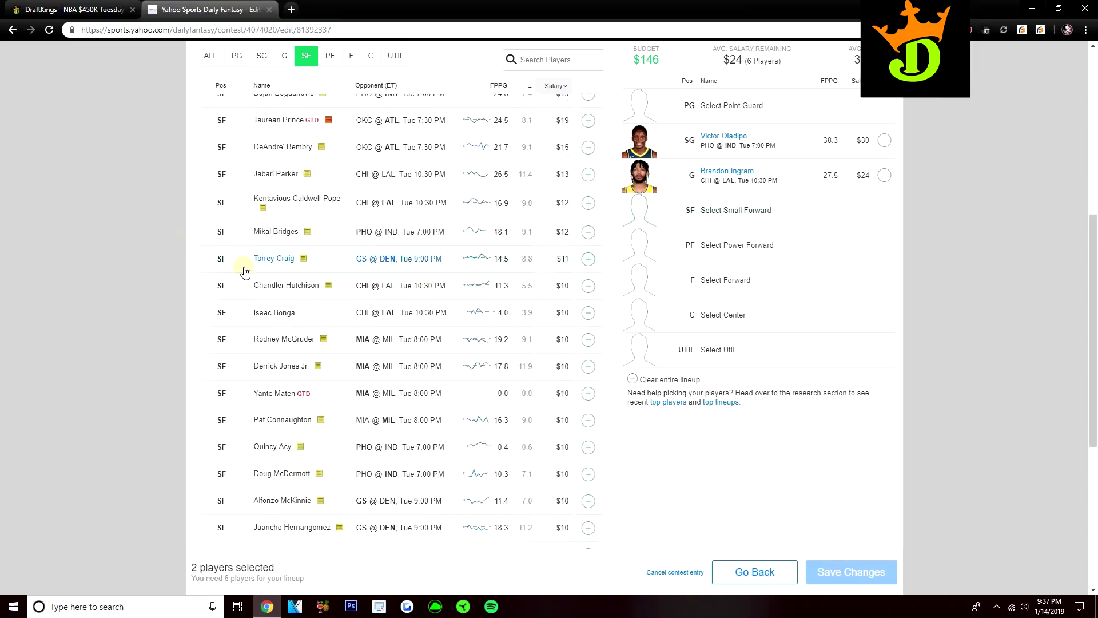
scroll(244, 272, "up", 5)
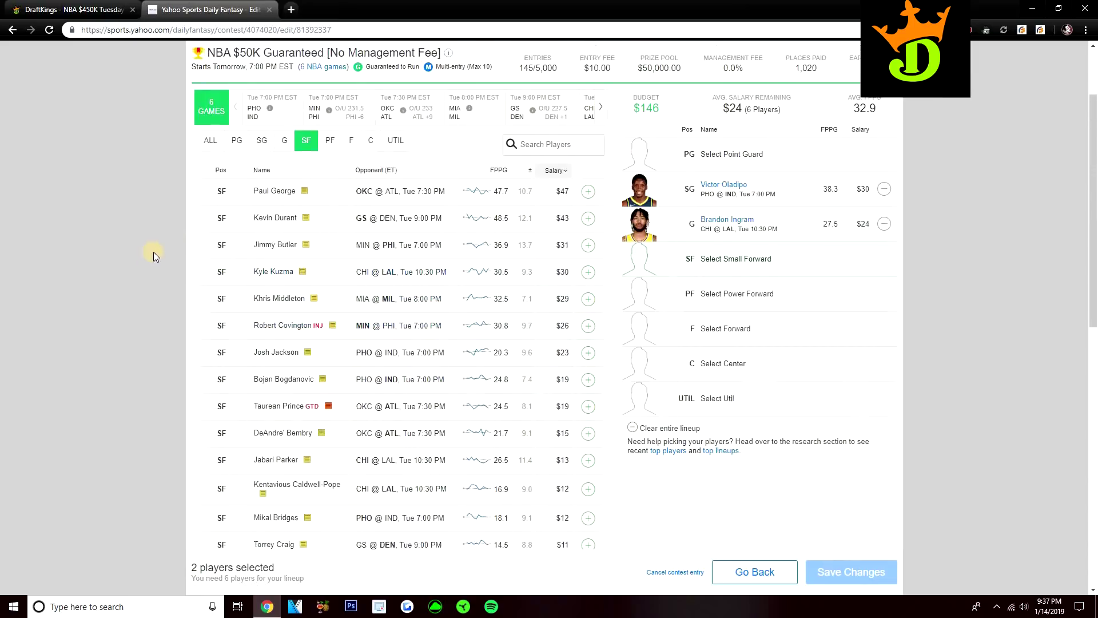
left_click(588, 188)
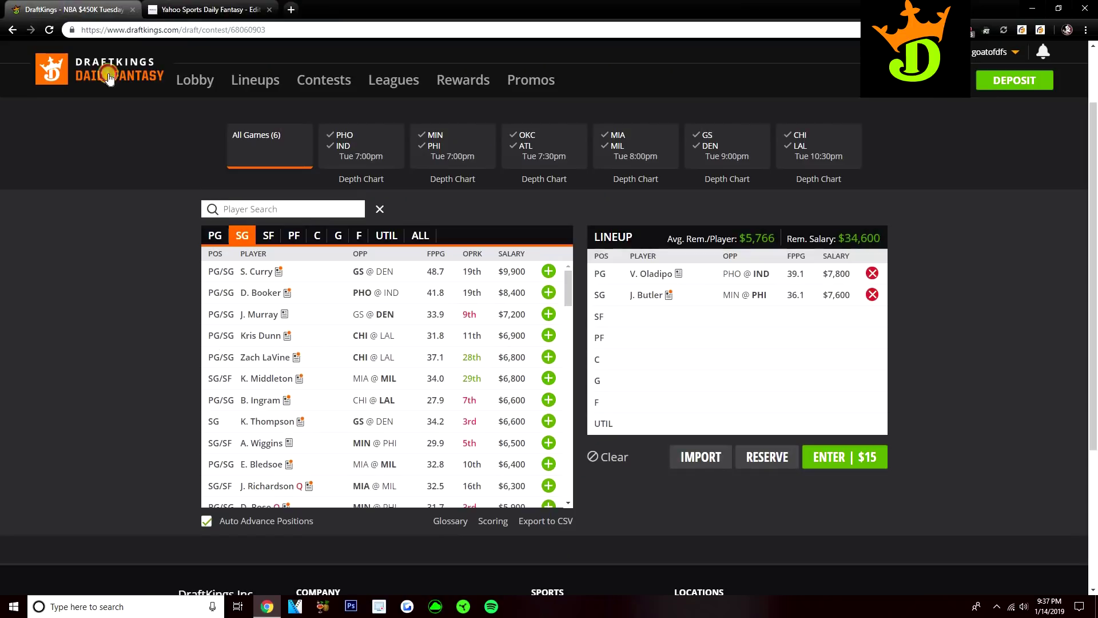
left_click(67, 9)
left_click(209, 10)
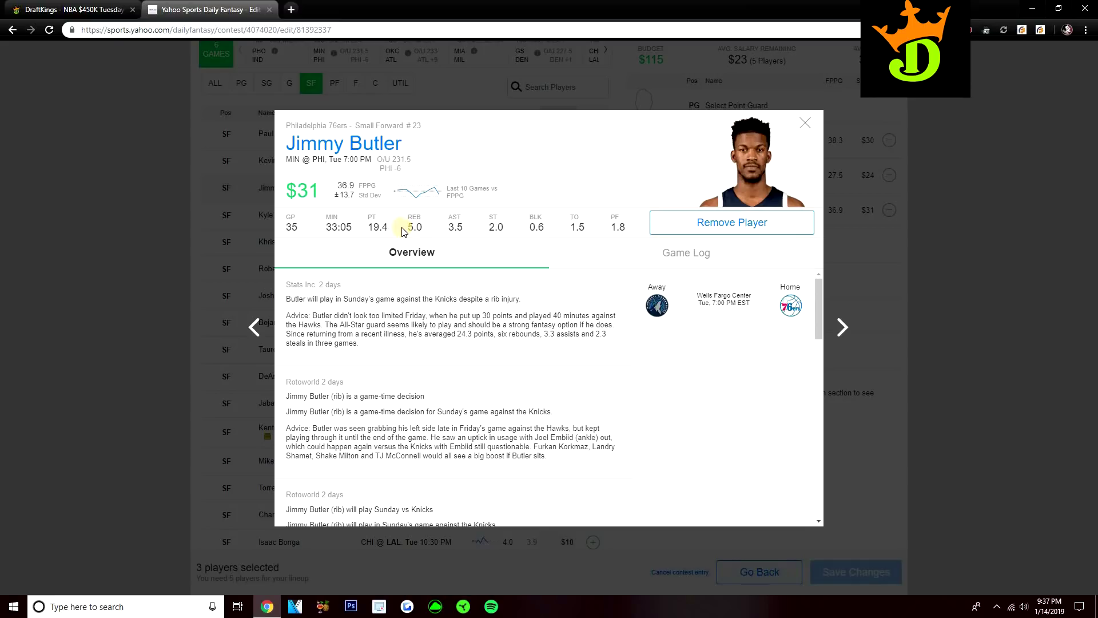
left_click(631, 264)
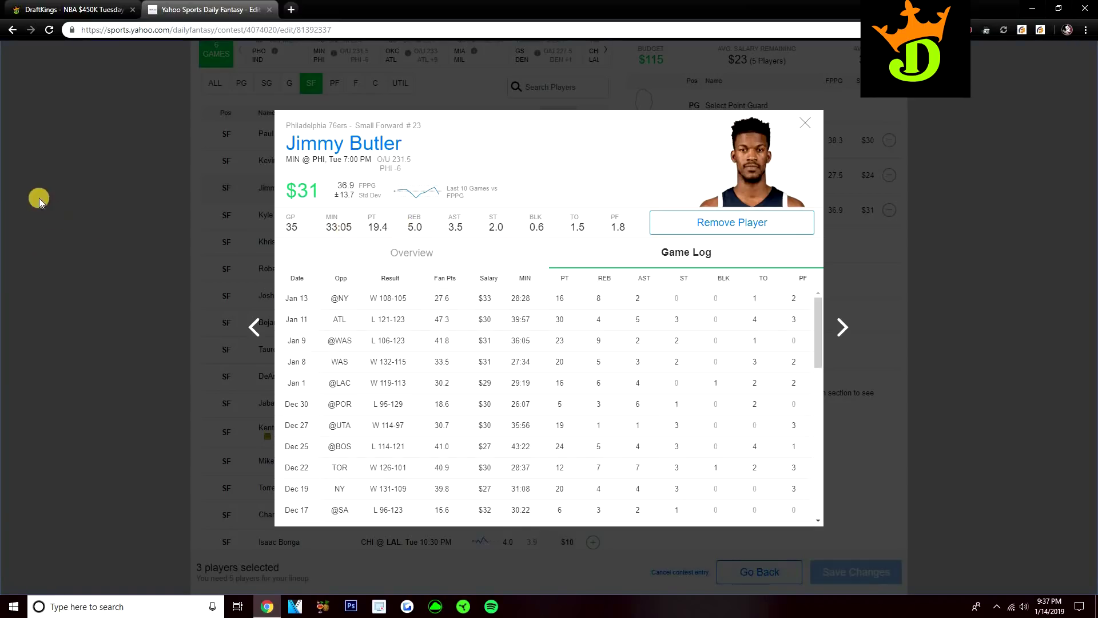
left_click(54, 195)
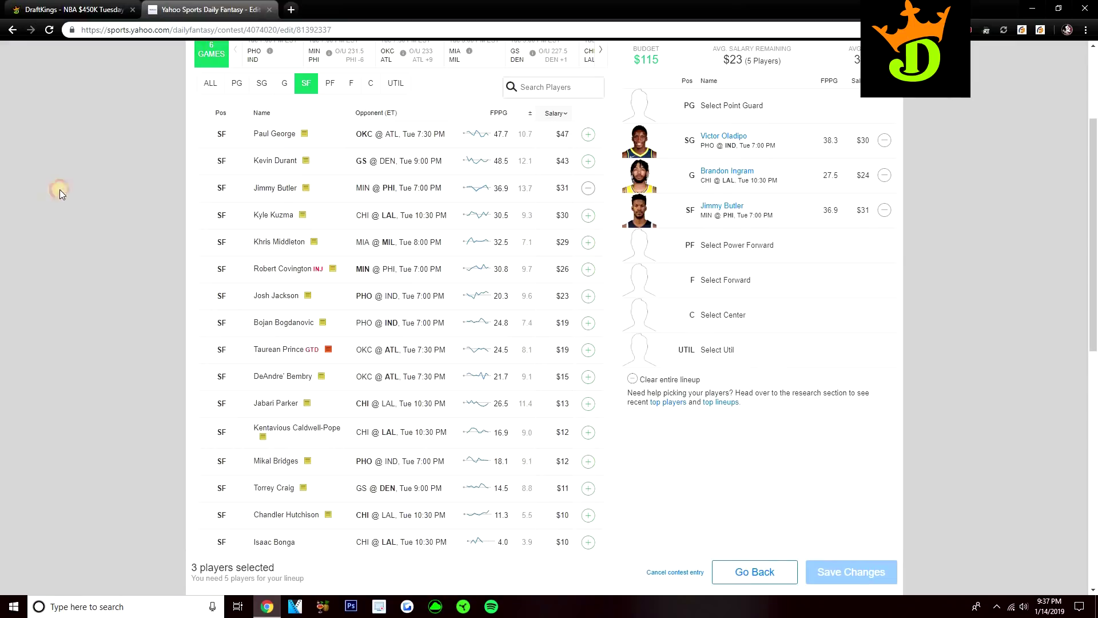
left_click(69, 9)
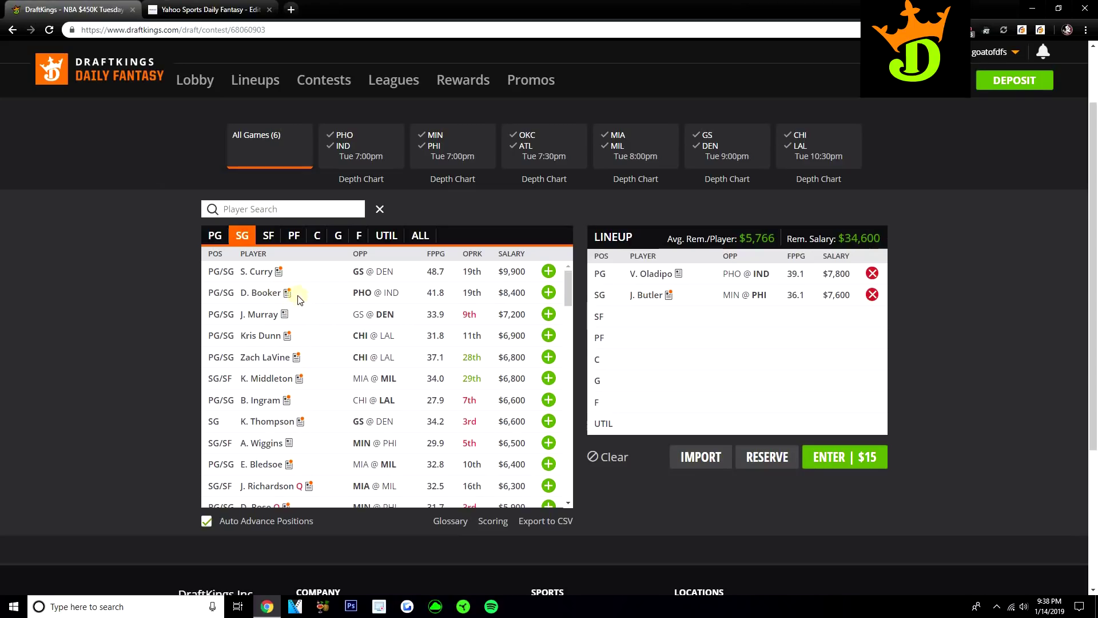
Step: Show Yahoo's SG pool with Oladipo, Ingram and Butler drafted, then return to DraftKings
left_click(193, 5)
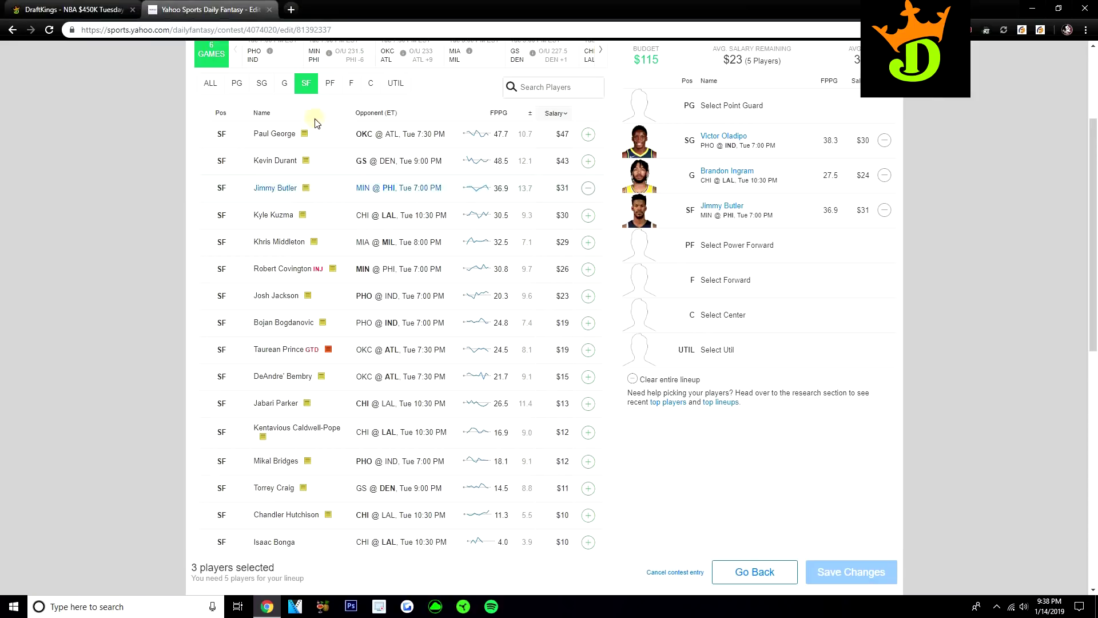
left_click(266, 84)
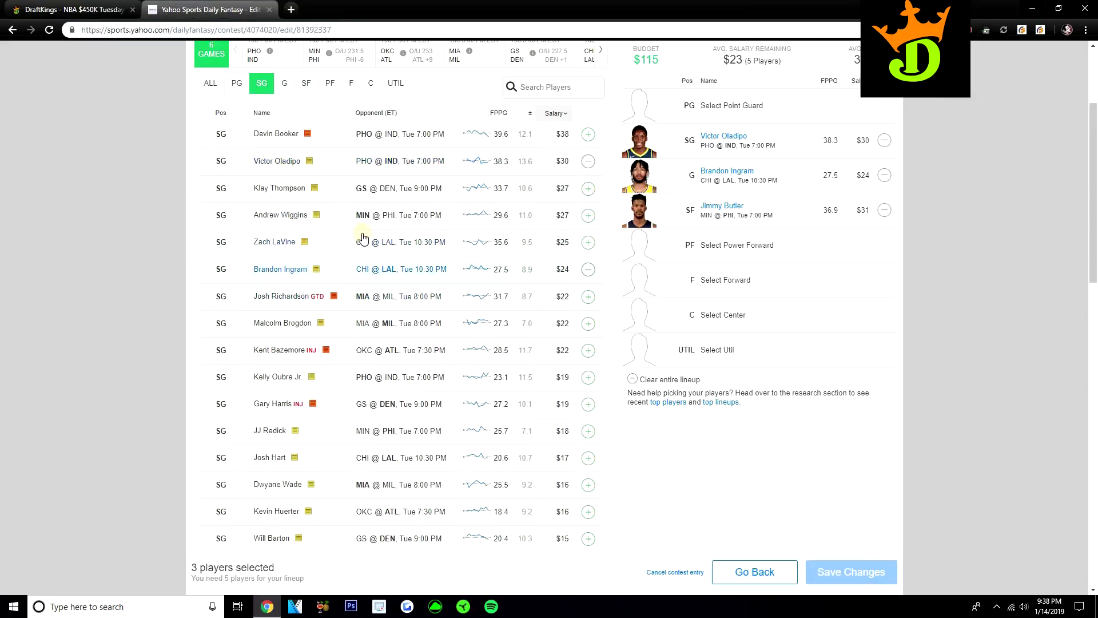
left_click(69, 9)
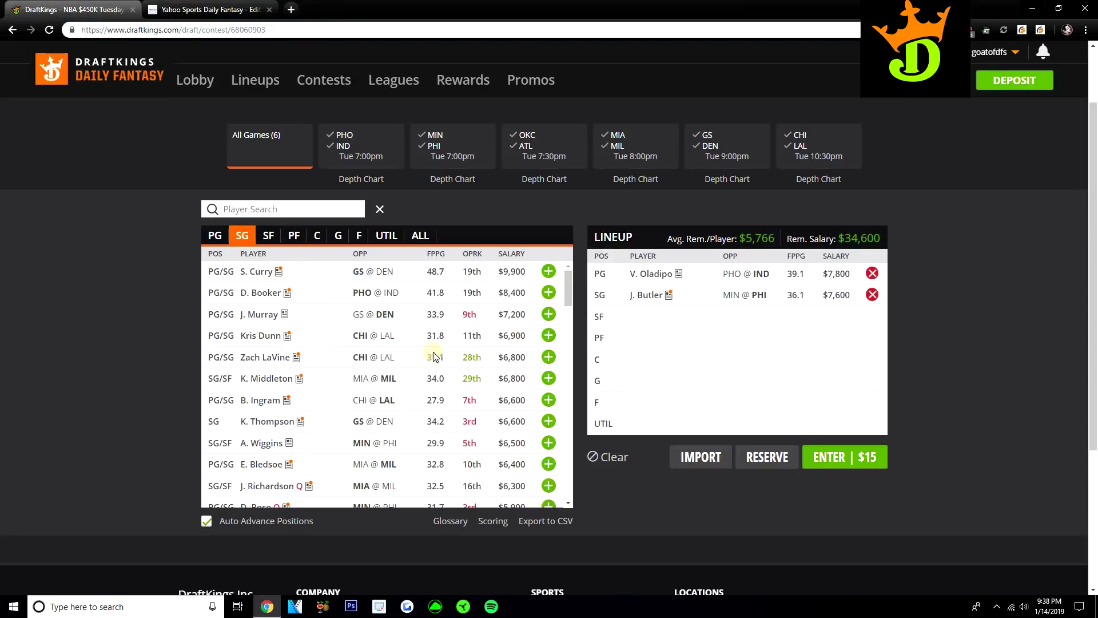
Step: Draft K. Huerter into the DraftKings SF slot for $4,800, leaving $29,800
scroll(320, 305, "down", 4)
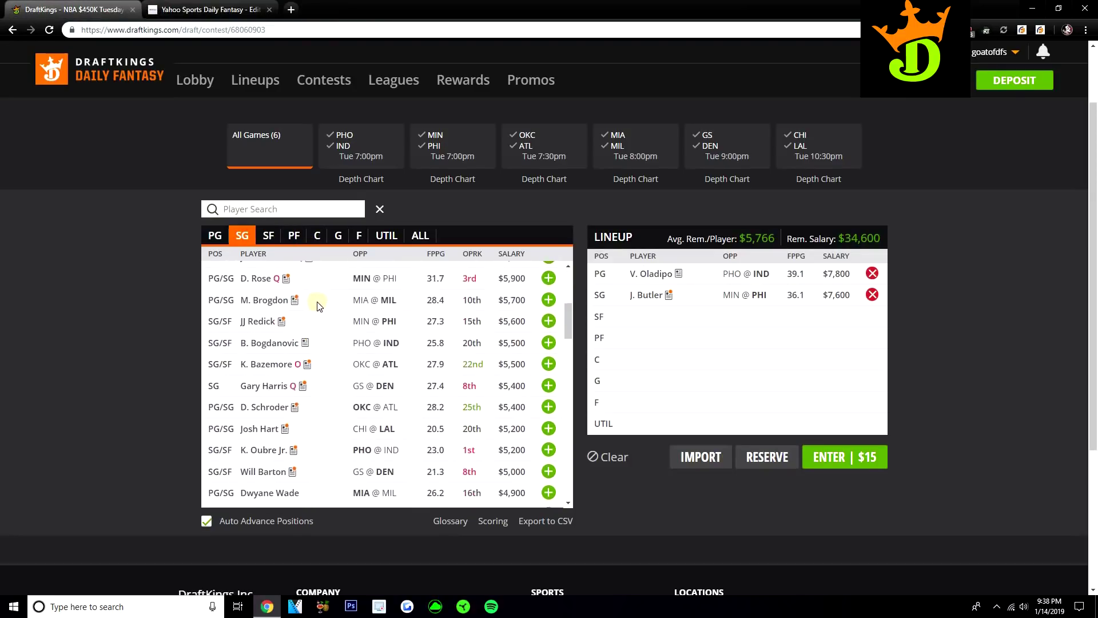
scroll(316, 308, "down", 1)
scroll(316, 308, "down", 3)
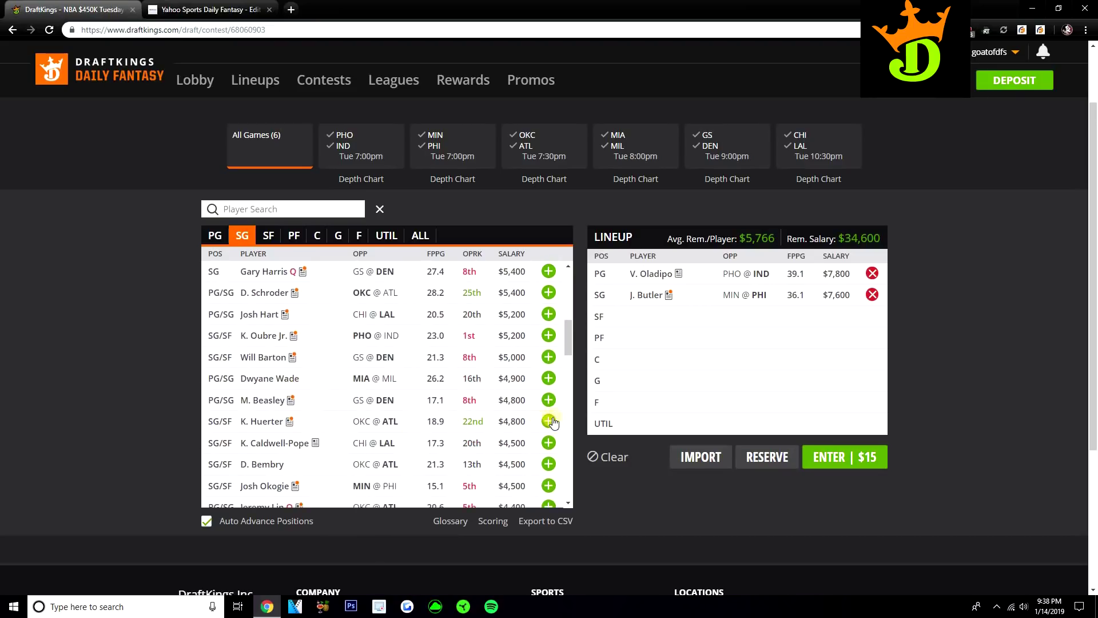
left_click(549, 421)
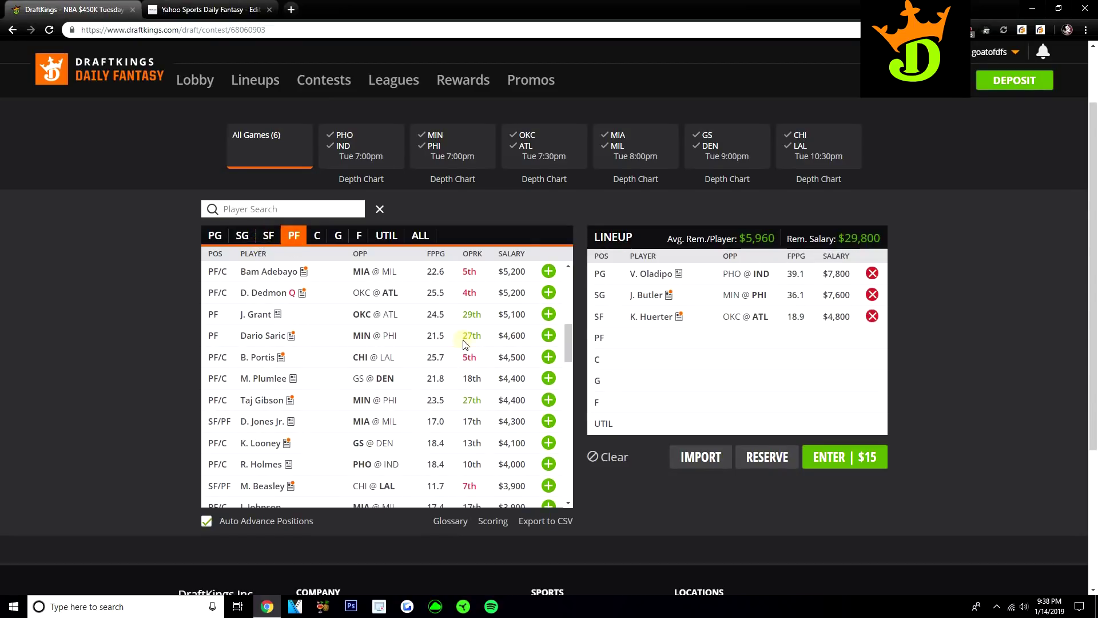
mouse_move(657, 318)
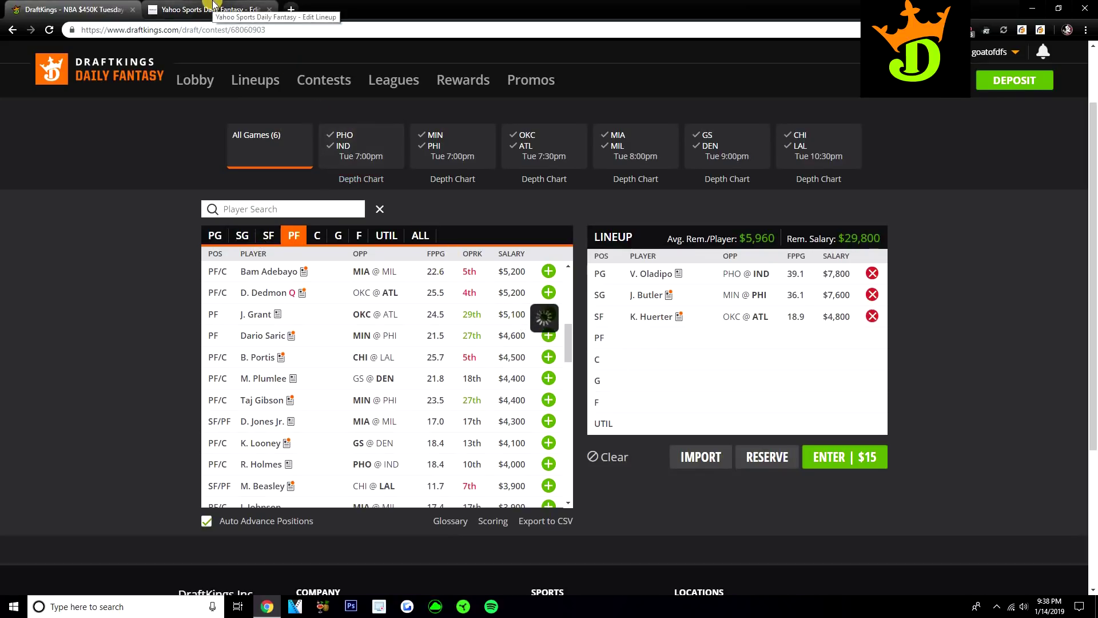
left_click(214, 5)
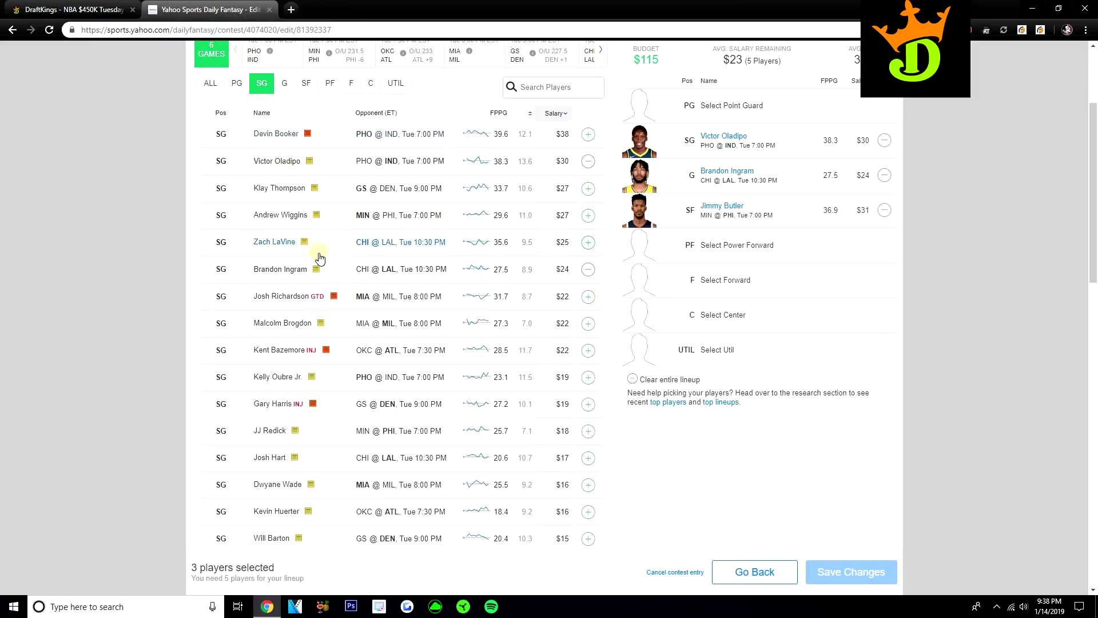
Step: Scroll through the Yahoo shooting-guard list, then open Kevin Huerter's game-by-game log
scroll(315, 264, "down", 1)
scroll(316, 270, "down", 1)
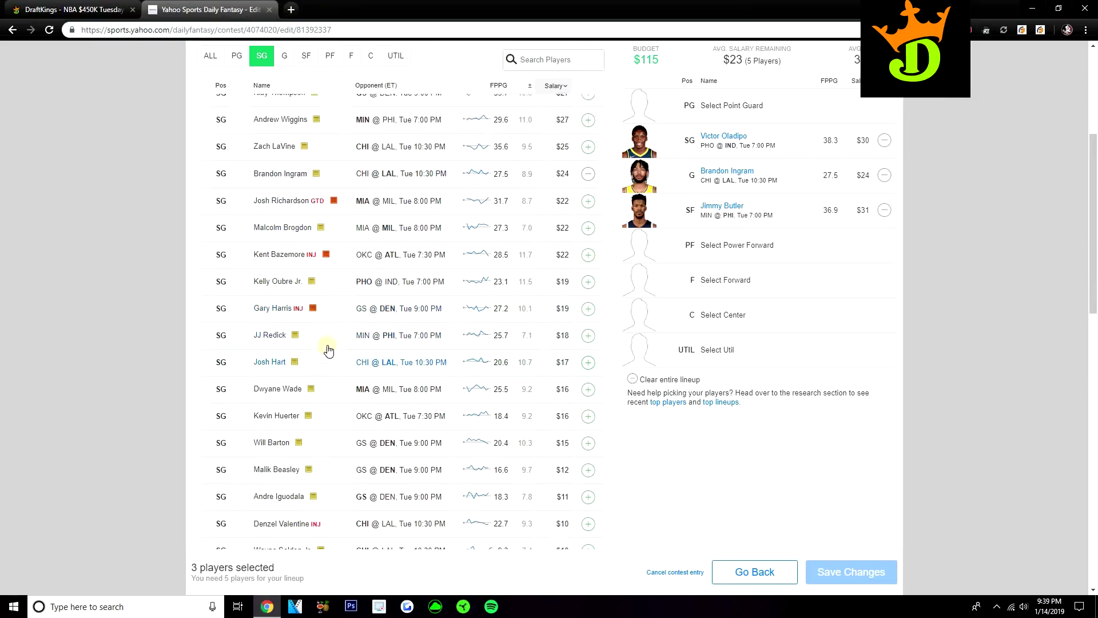
scroll(325, 350, "up", 2)
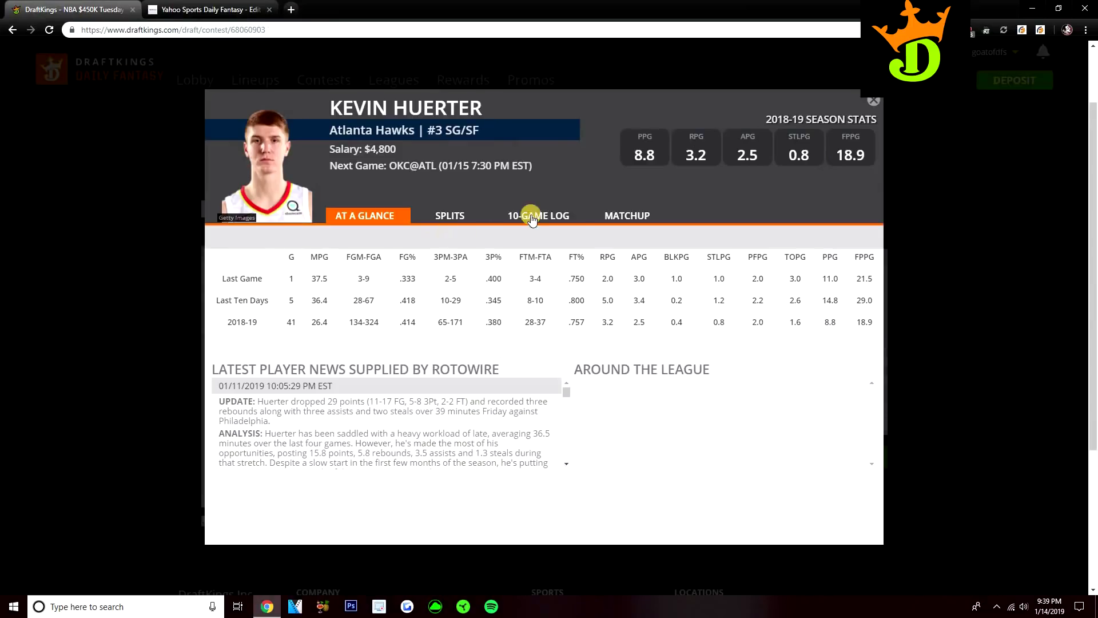
left_click(530, 215)
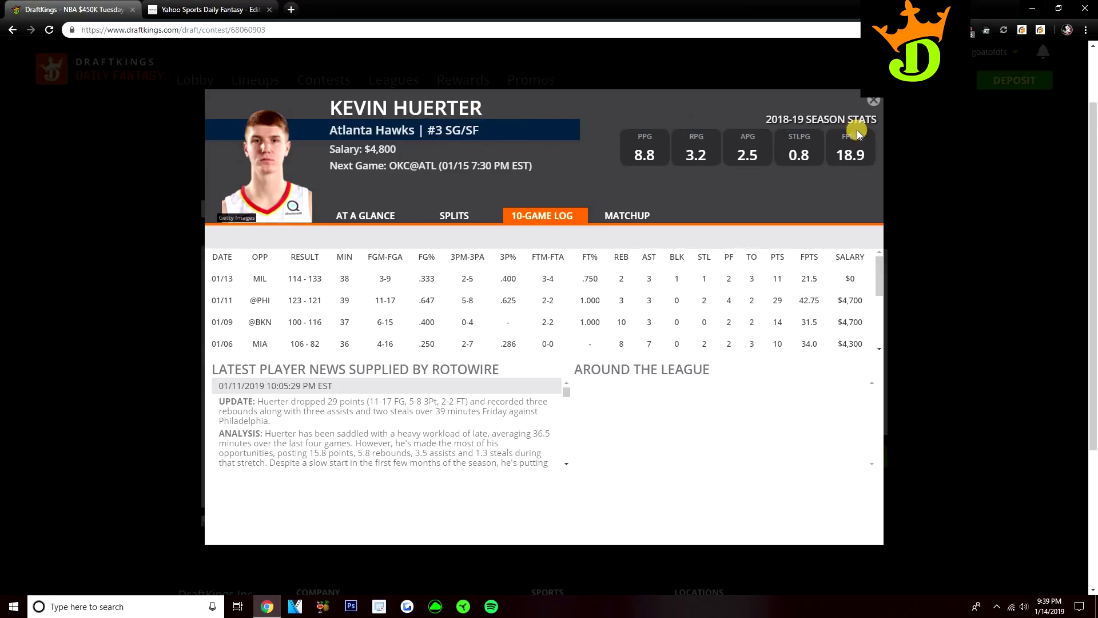
Step: Close Kevin Huerter's player card and list only small-forward-eligible players in DraftKings
left_click(874, 101)
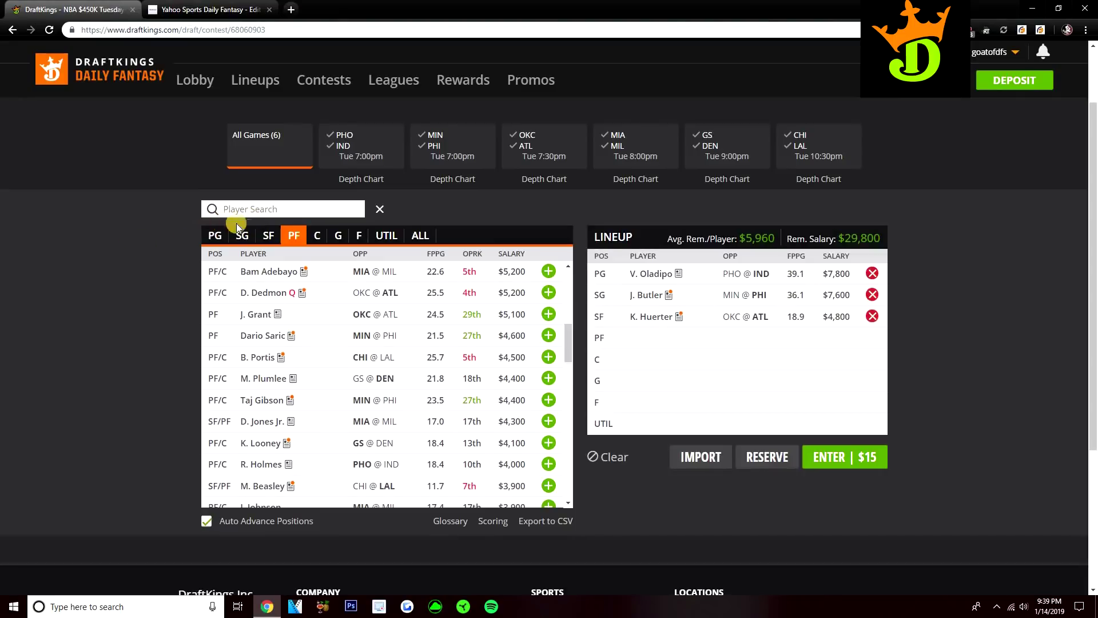
left_click(269, 236)
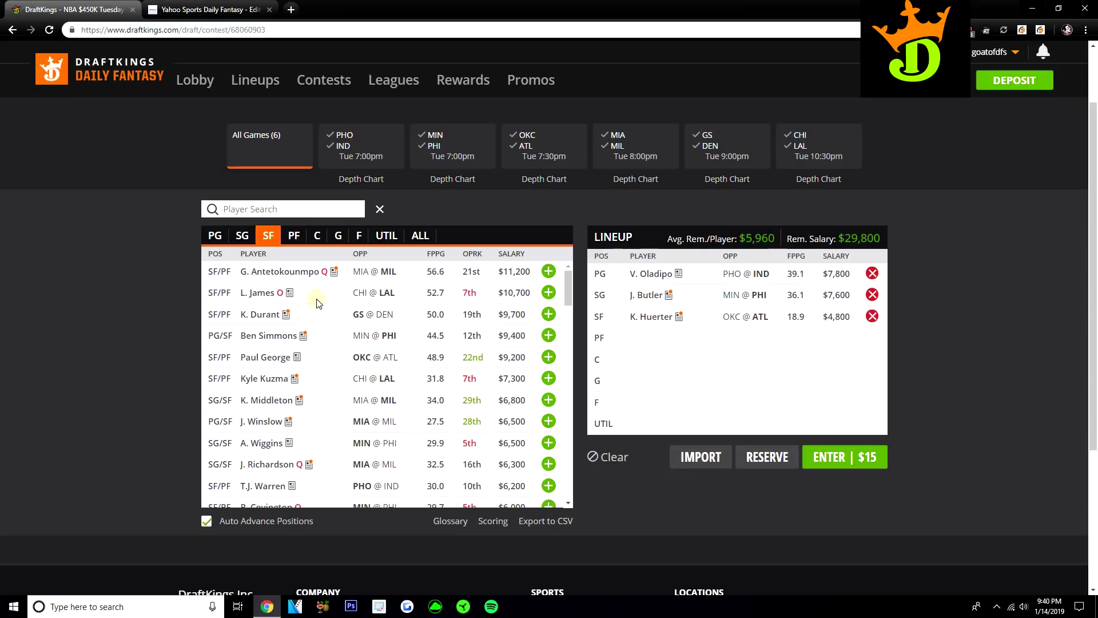
Step: Scroll up and down the DraftKings small-forward pool to compare options
scroll(312, 301, "down", 2)
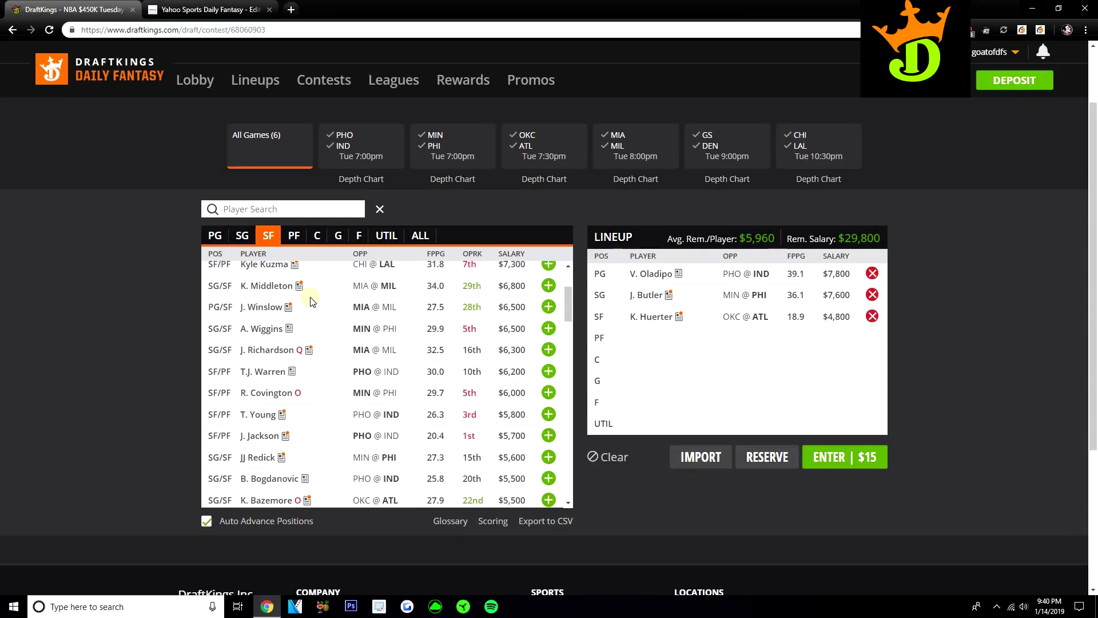
scroll(320, 293, "down", 2)
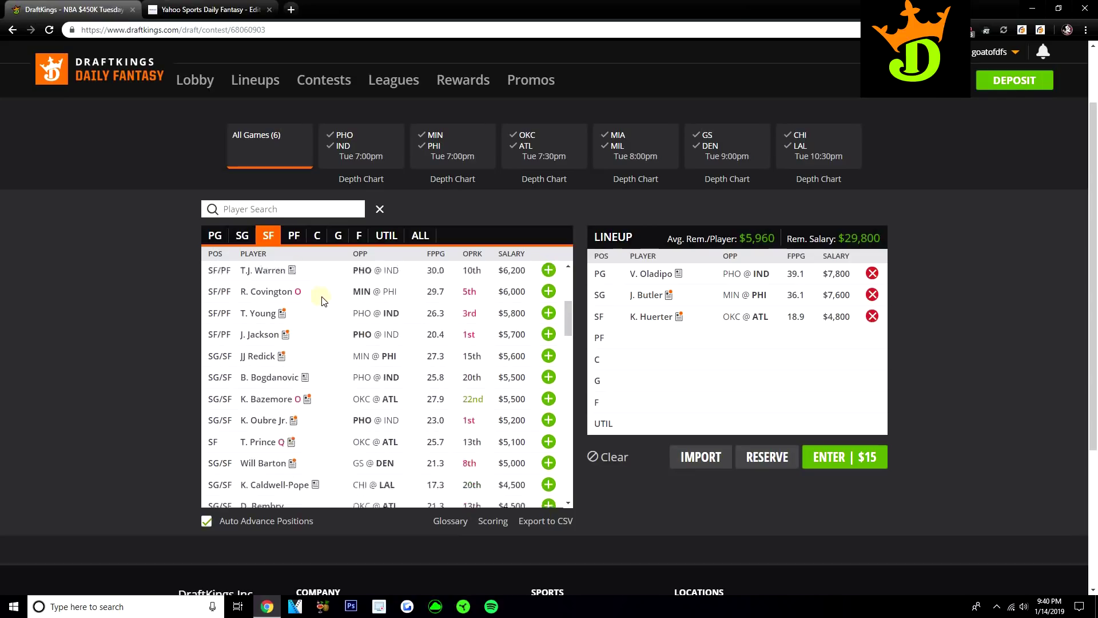
scroll(315, 298, "down", 2)
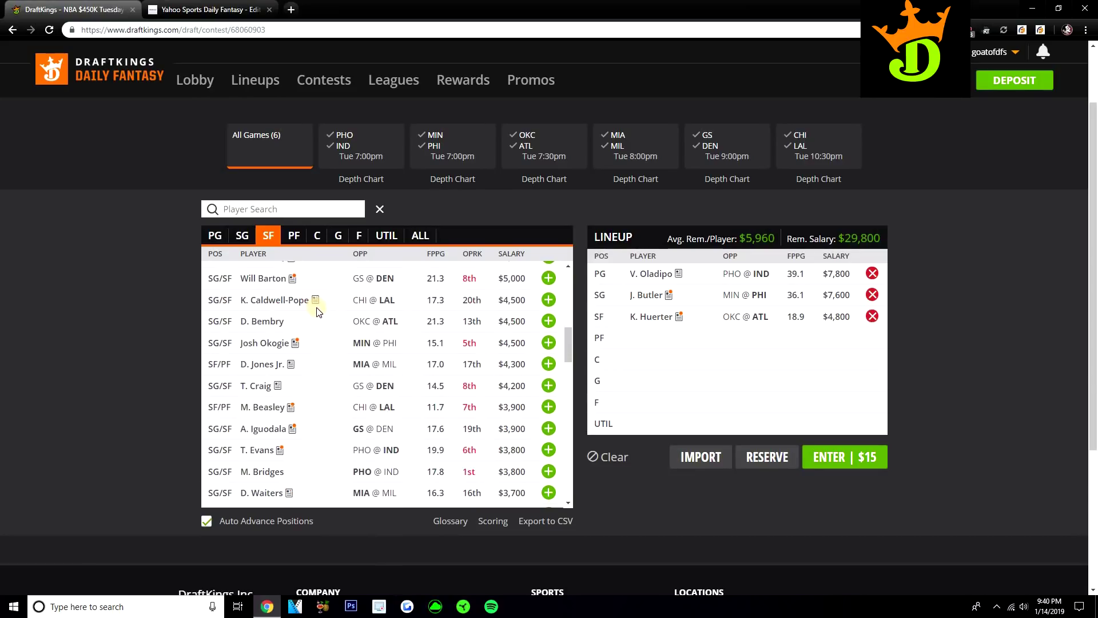
scroll(318, 312, "down", 1)
scroll(313, 315, "down", 2)
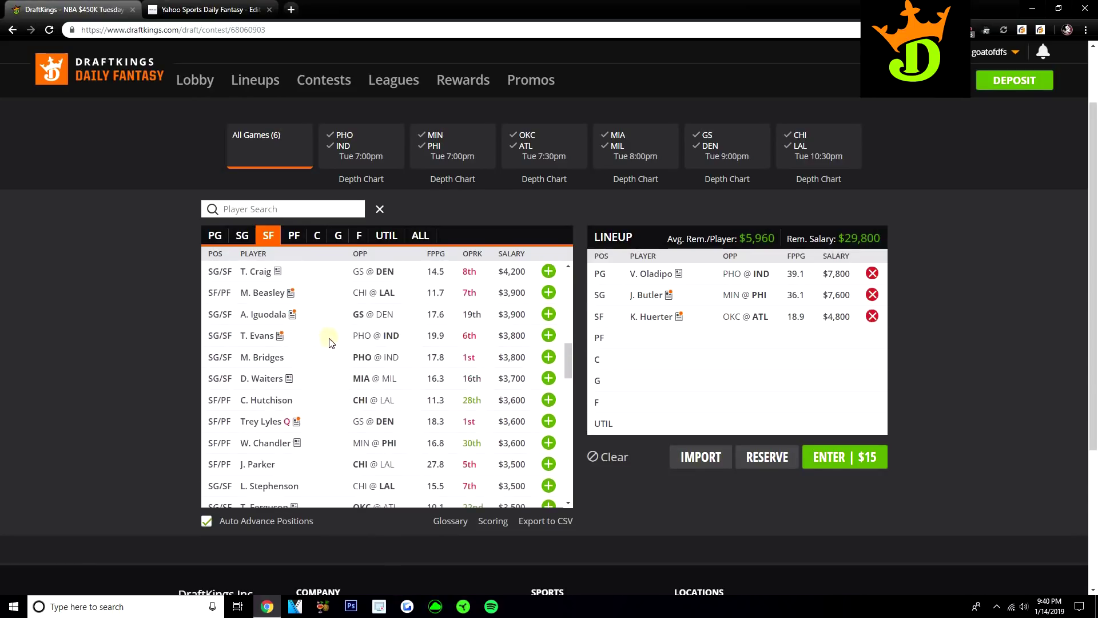
scroll(330, 342, "up", 7)
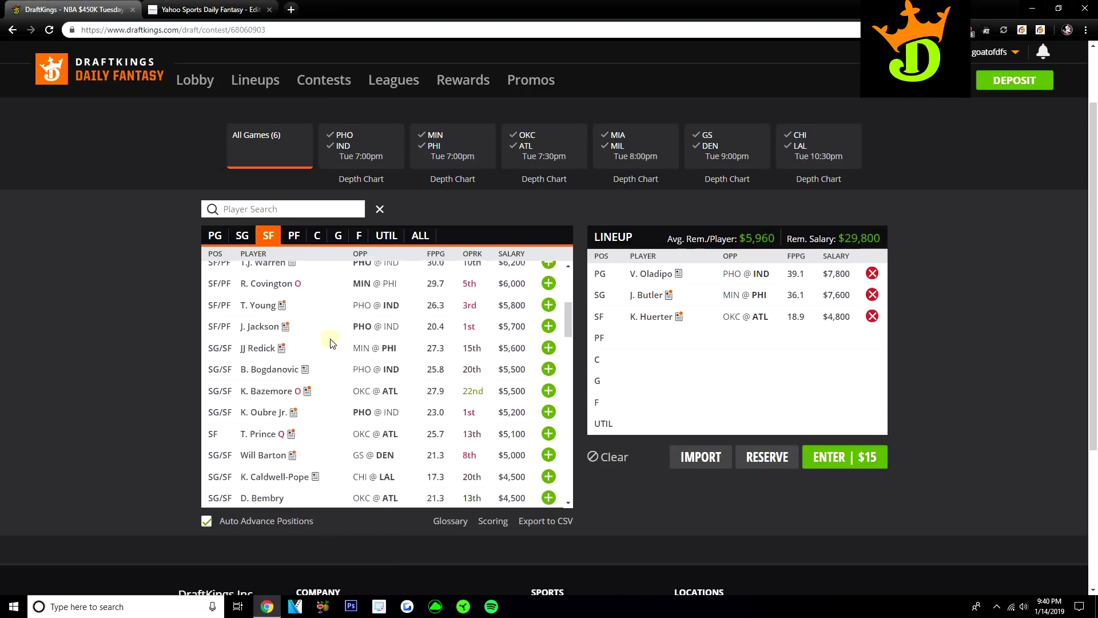
scroll(330, 344, "up", 2)
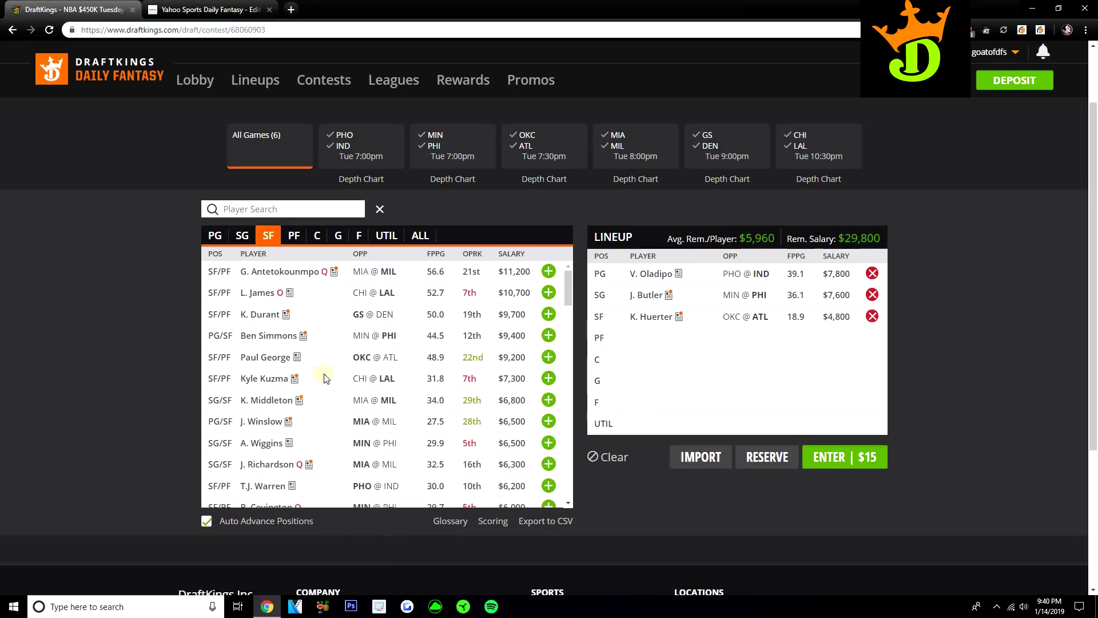
scroll(345, 362, "down", 1)
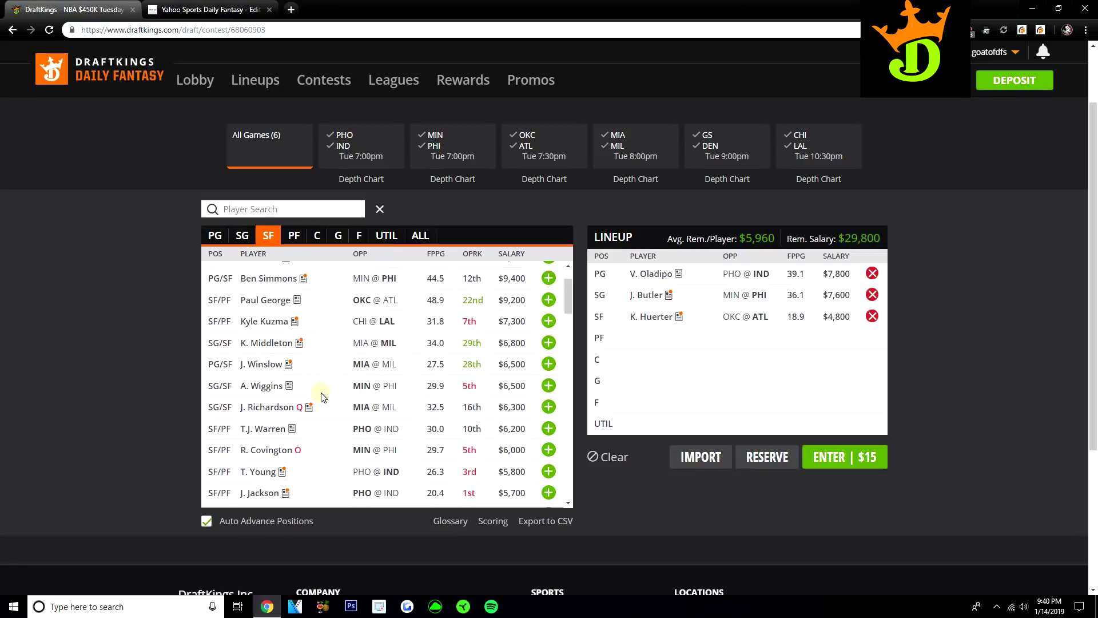
scroll(319, 392, "up", 1)
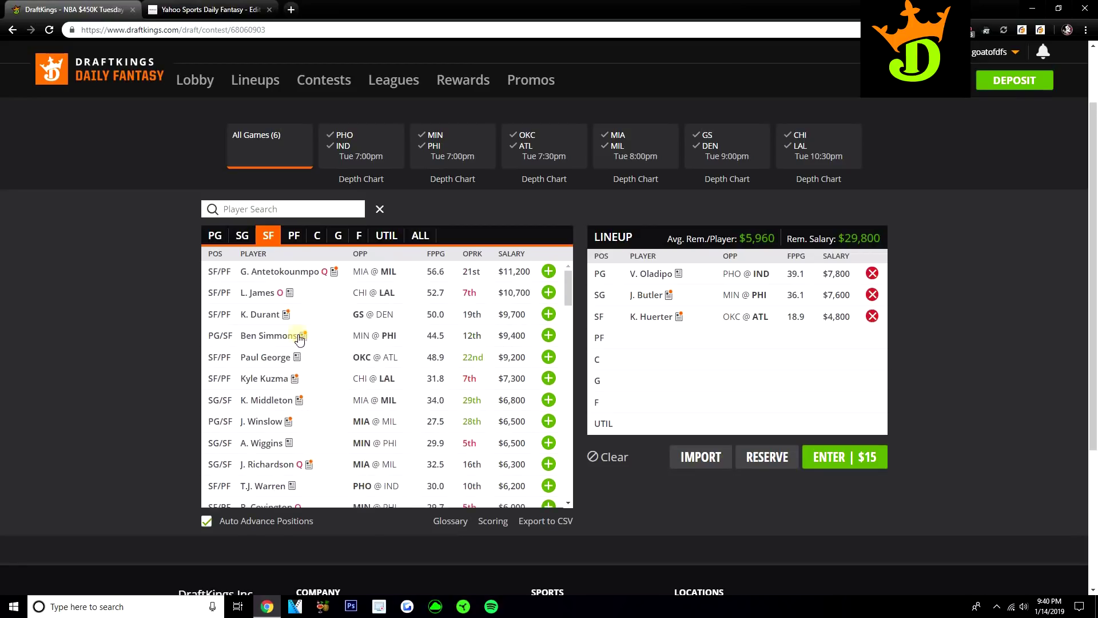
Step: Filter the DraftKings list to power forwards and scroll down toward Omari Spellman
left_click(295, 236)
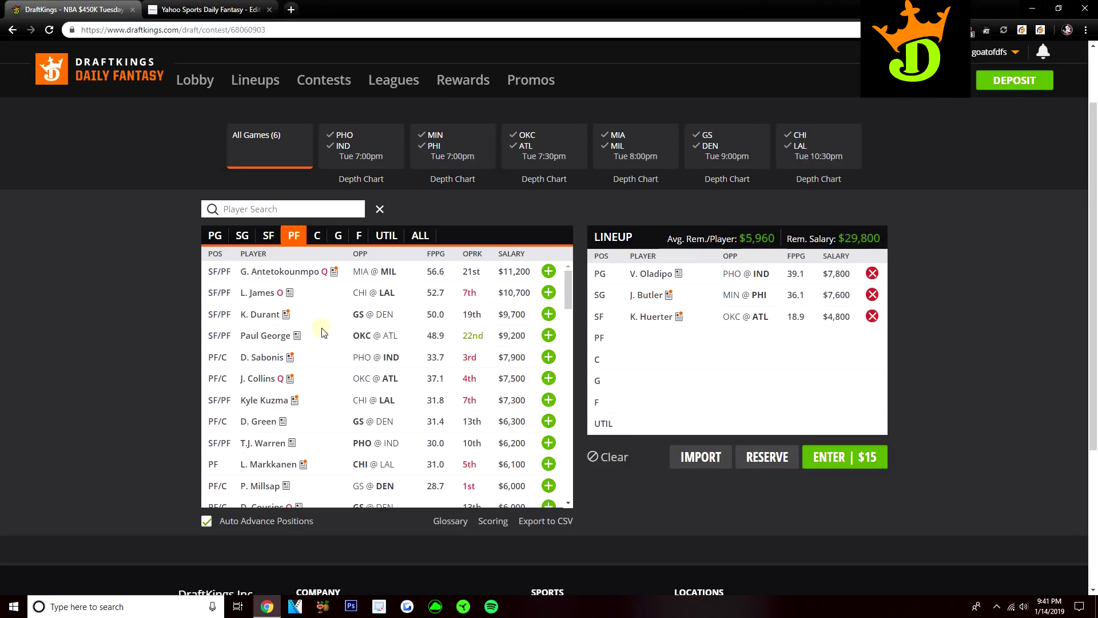
scroll(317, 325, "down", 3)
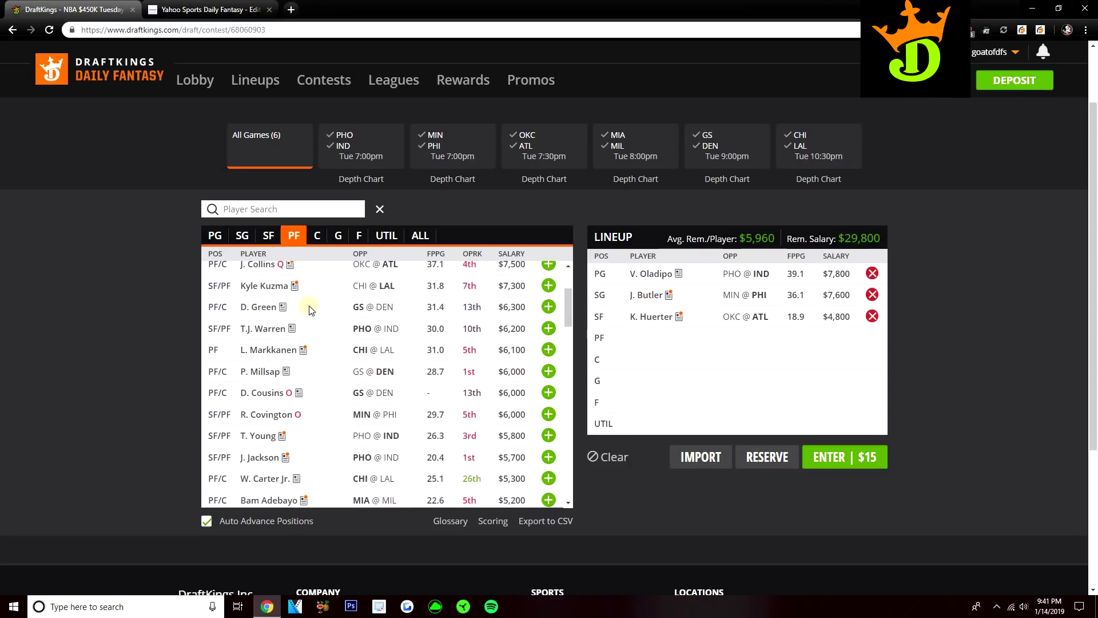
scroll(312, 310, "down", 3)
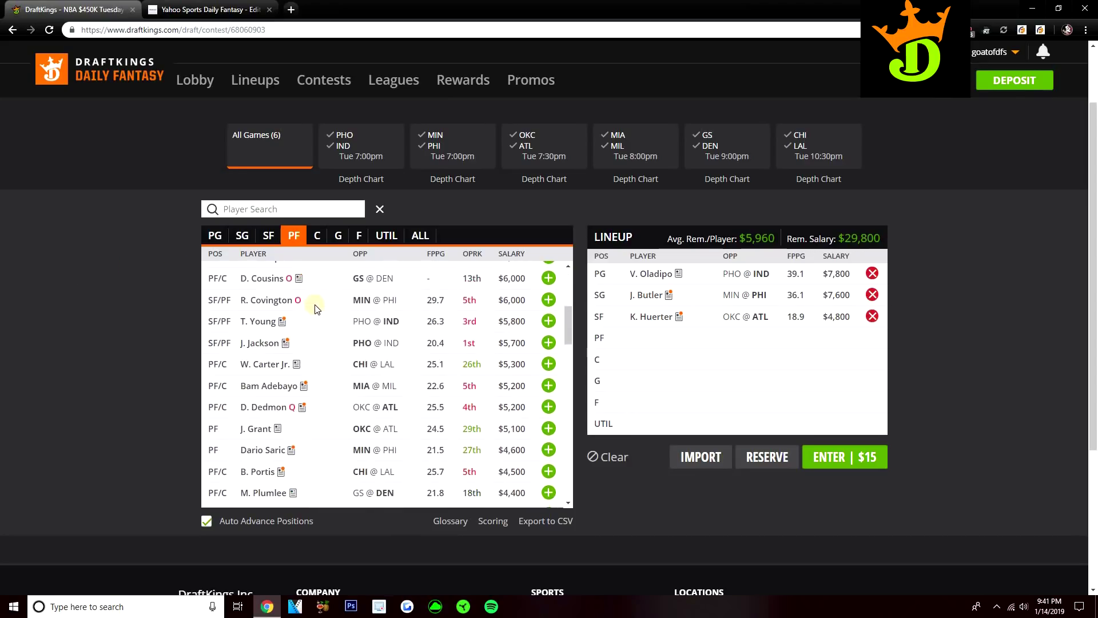
scroll(314, 309, "down", 1)
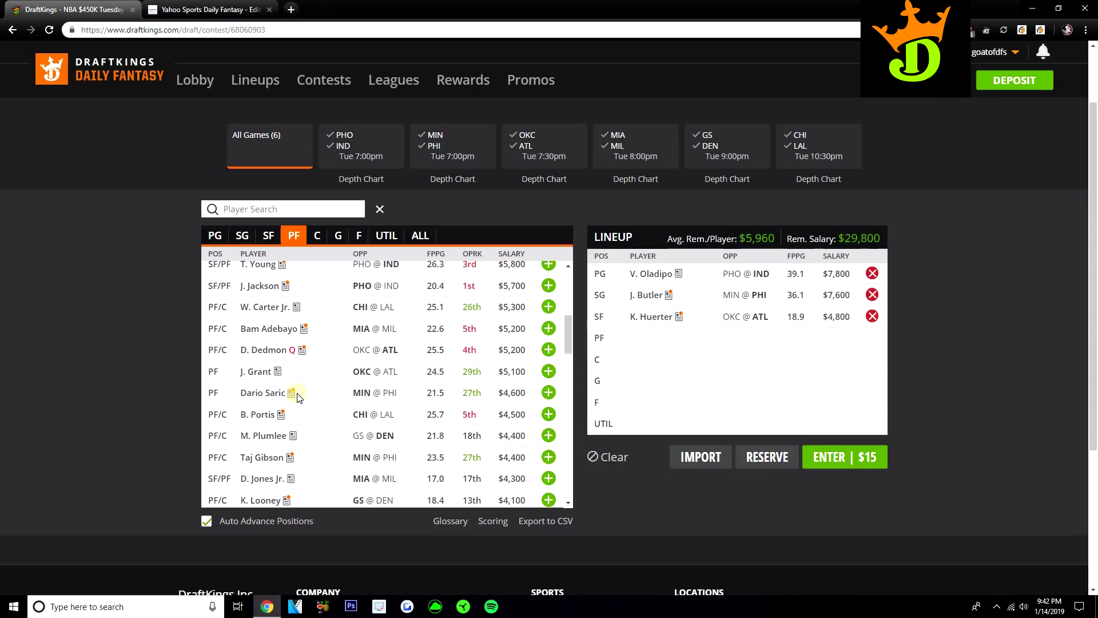
scroll(297, 366, "down", 2)
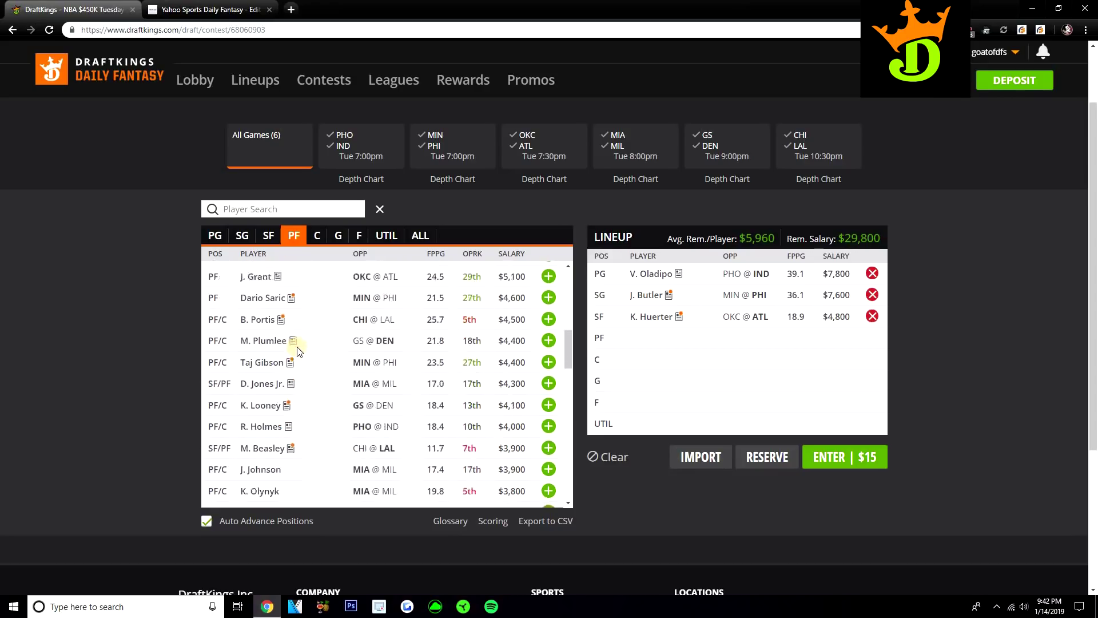
scroll(297, 351, "down", 3)
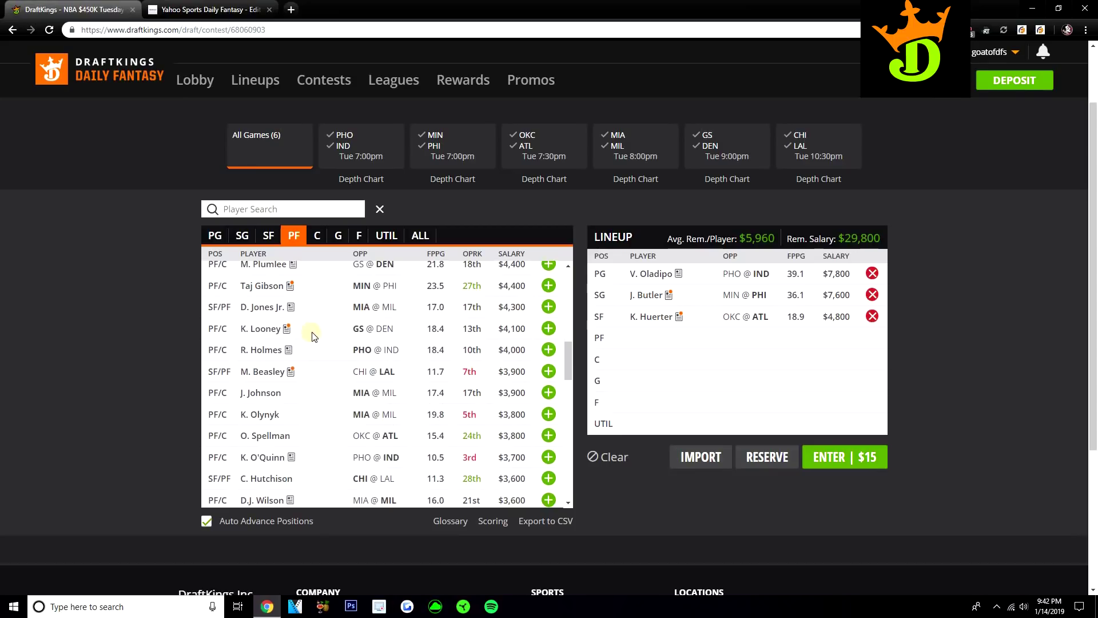
scroll(303, 350, "down", 3)
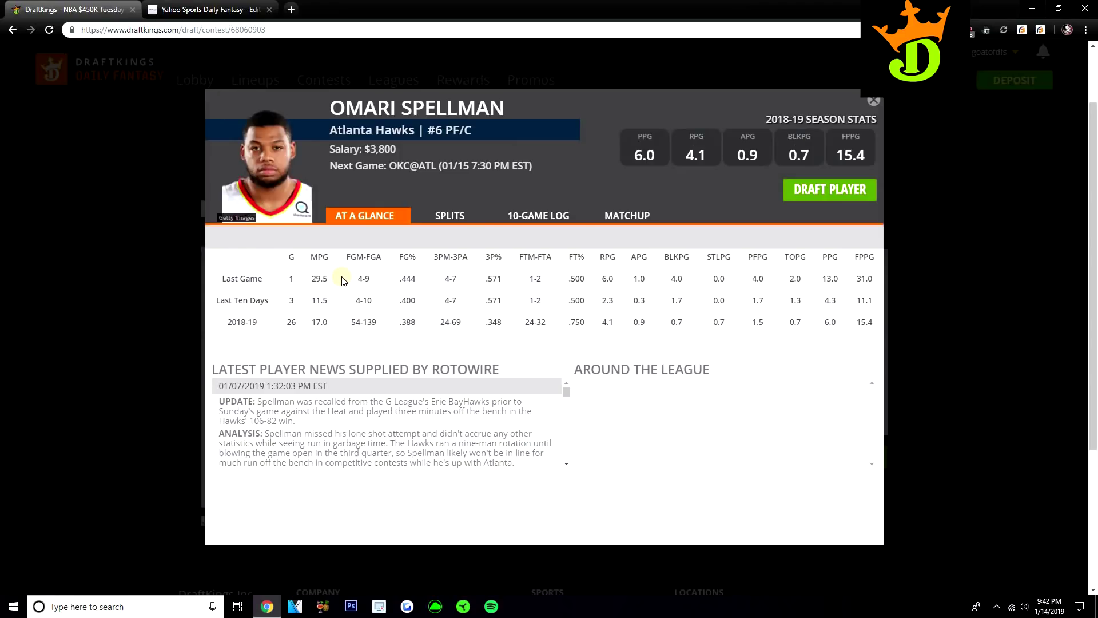
left_click(547, 197)
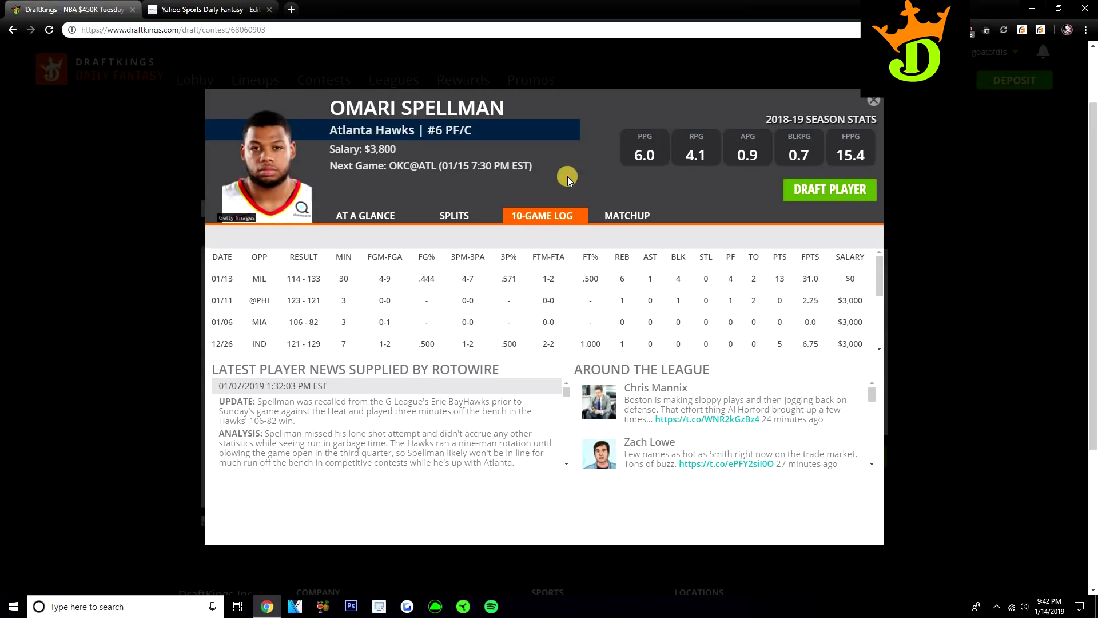
left_click(865, 100)
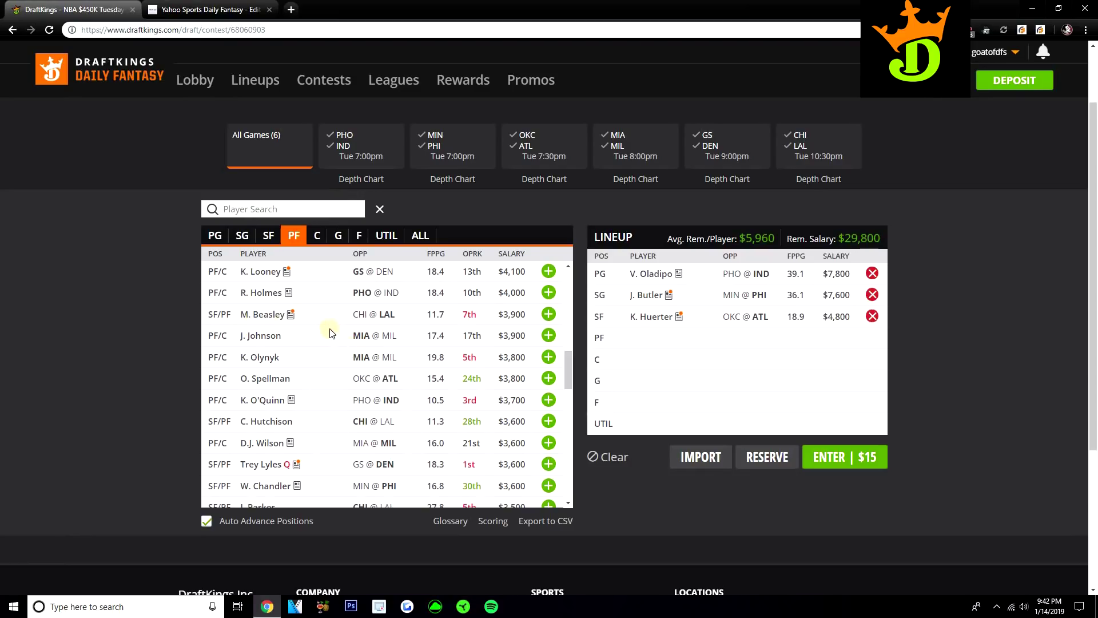
scroll(329, 333, "down", 1)
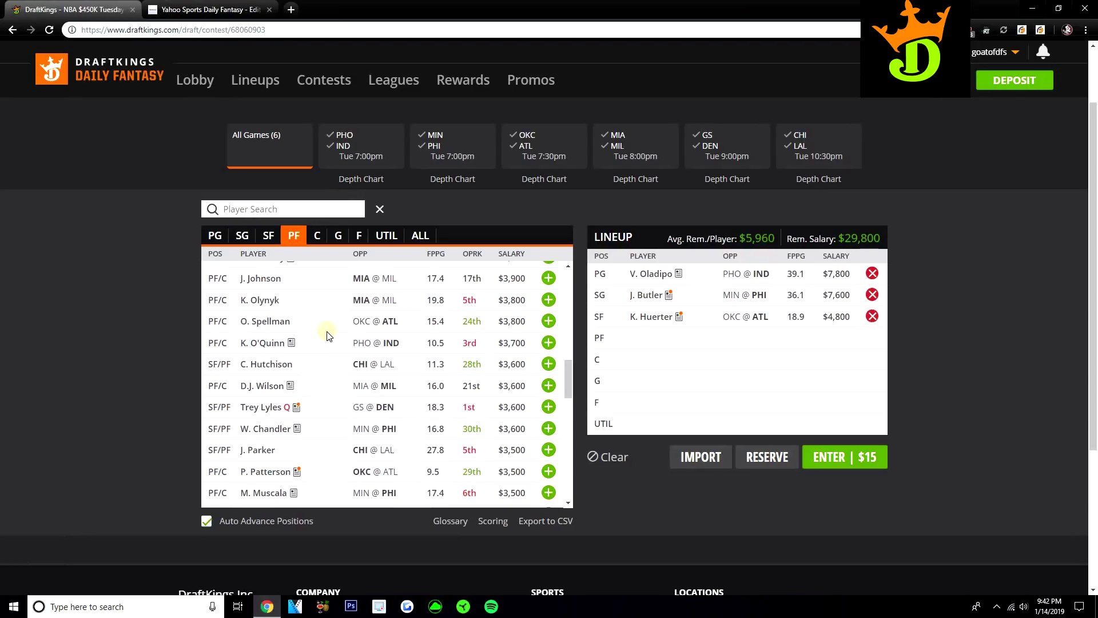
scroll(326, 336, "down", 1)
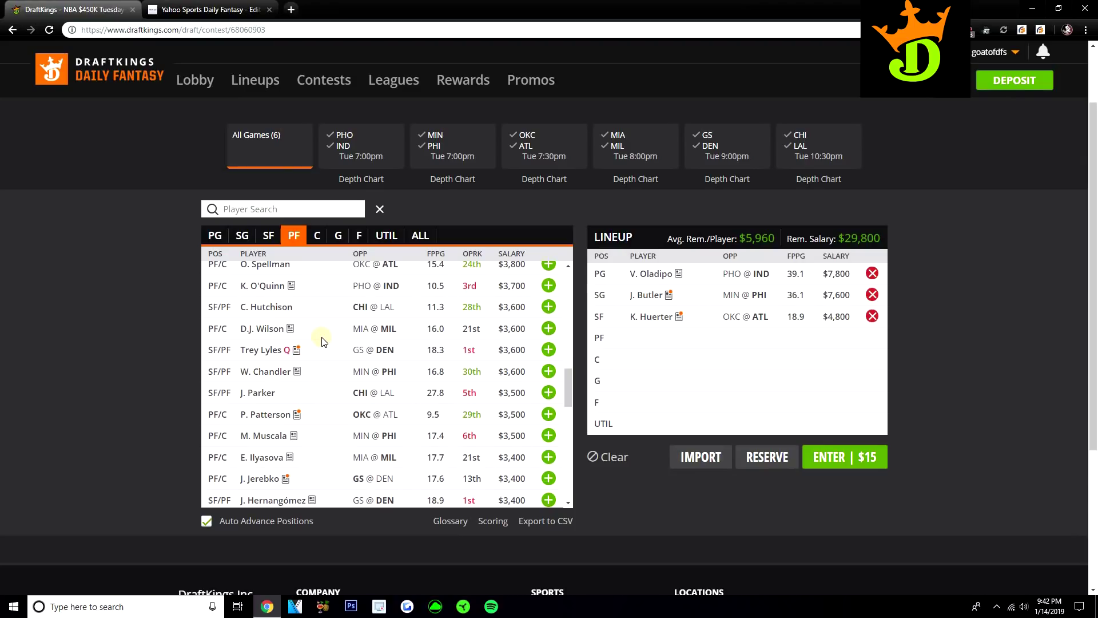
scroll(322, 341, "up", 1)
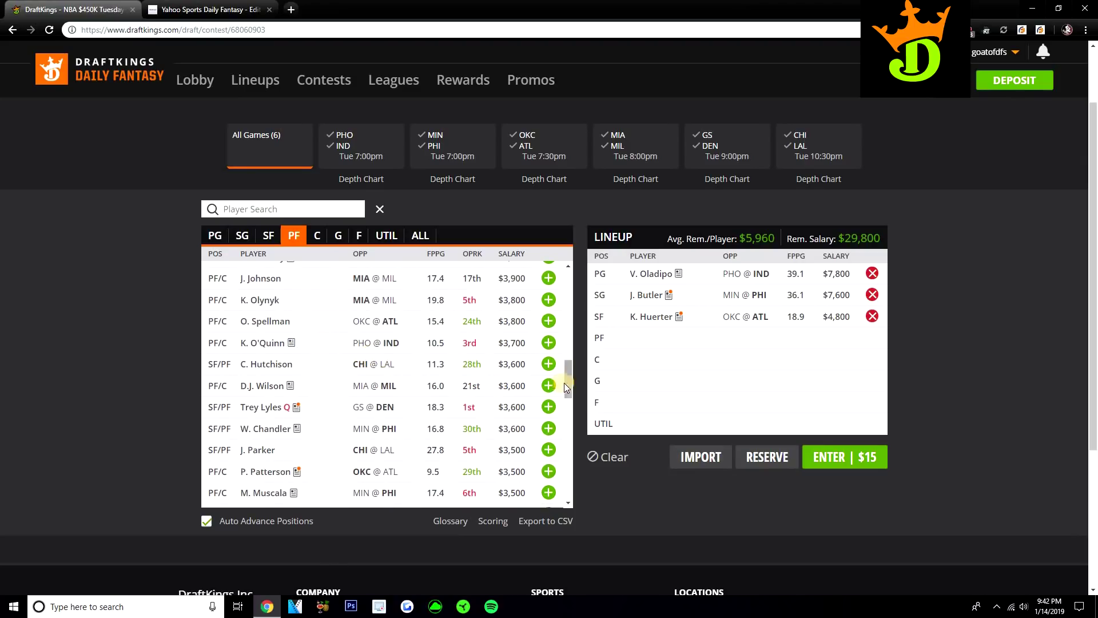
left_click_drag(568, 375, 568, 280)
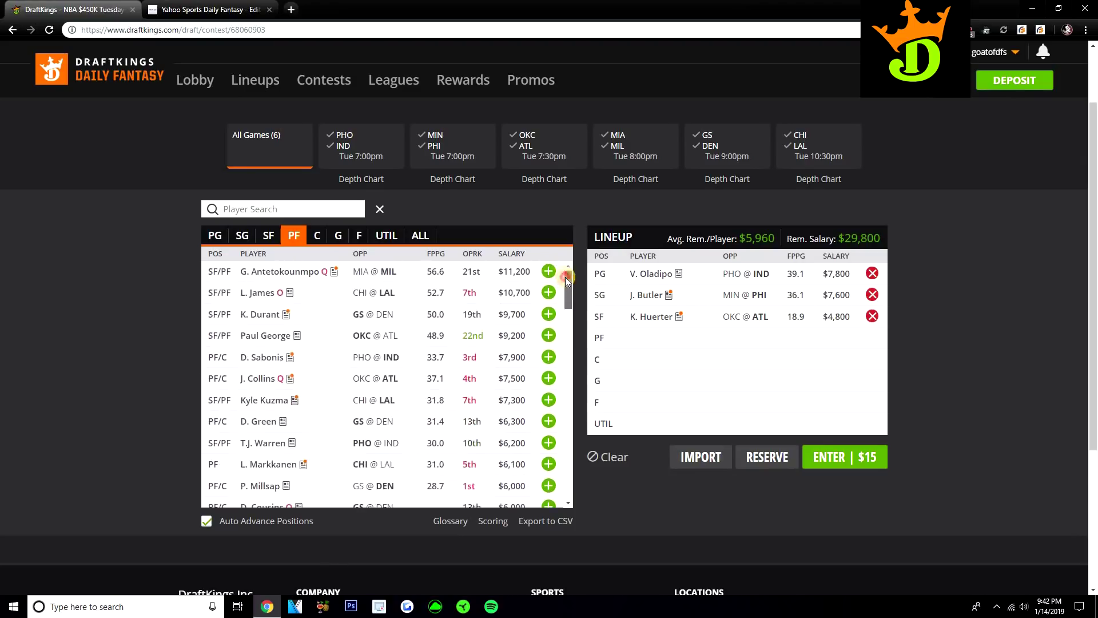
left_click(317, 235)
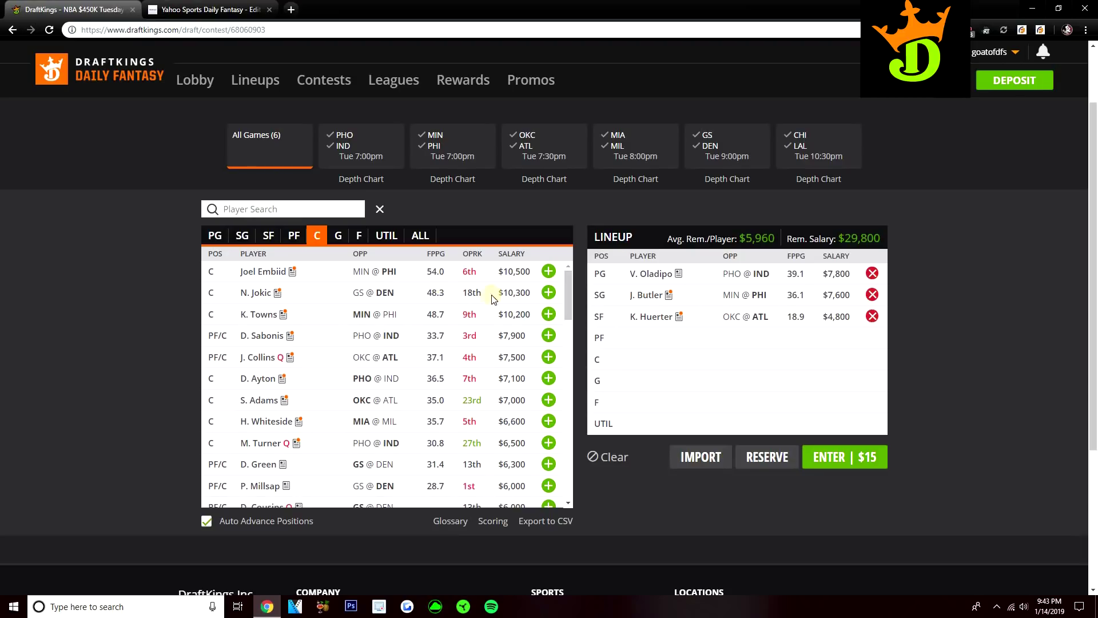
Step: Add N. Jokic to the C slot at $10,300, then open his player card
left_click(549, 292)
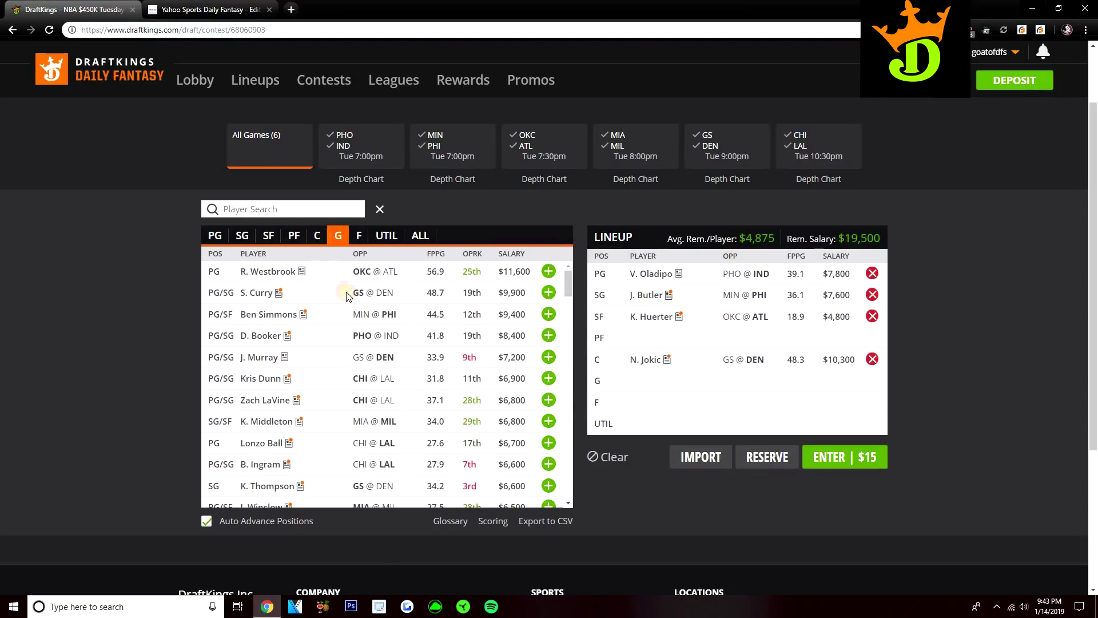
left_click(317, 236)
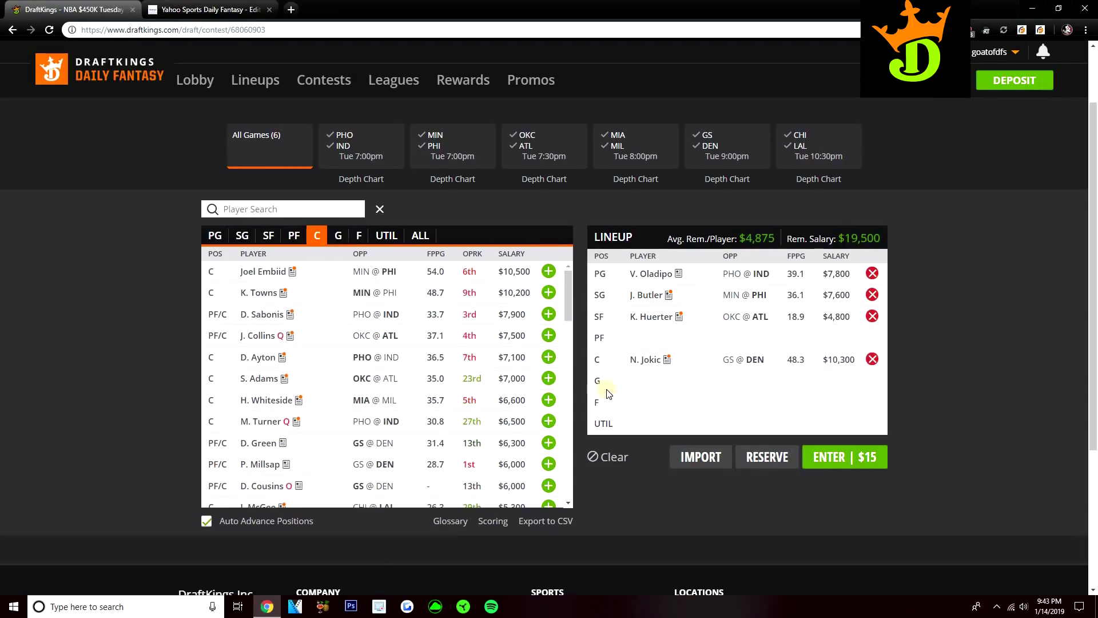
left_click(635, 359)
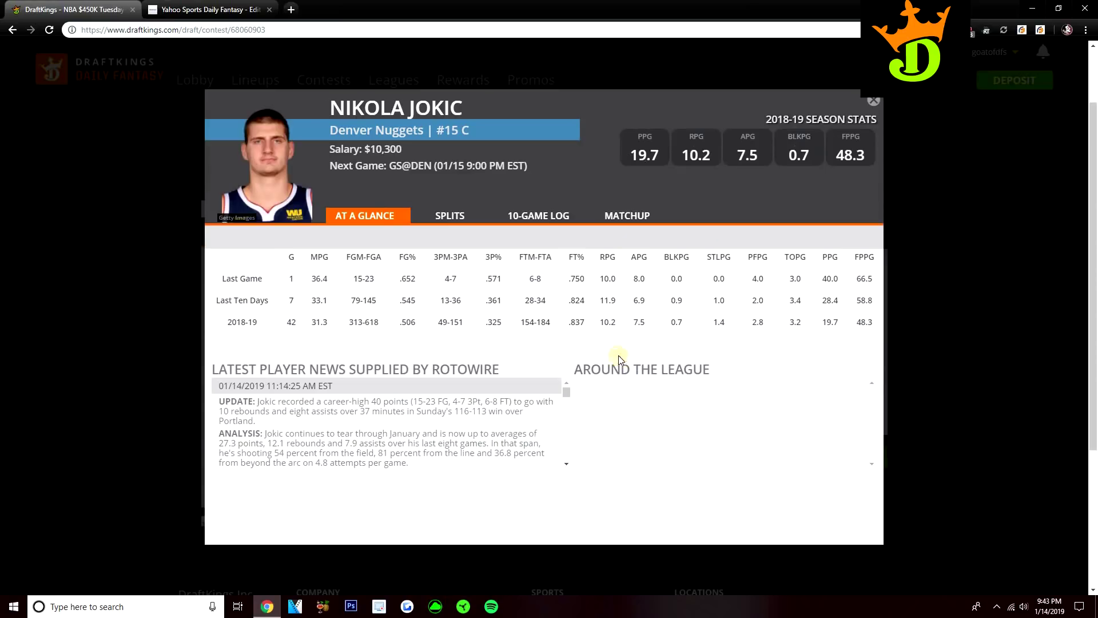
Step: Review Jokic's 10-game log and home/away splits, then close his card
left_click(544, 215)
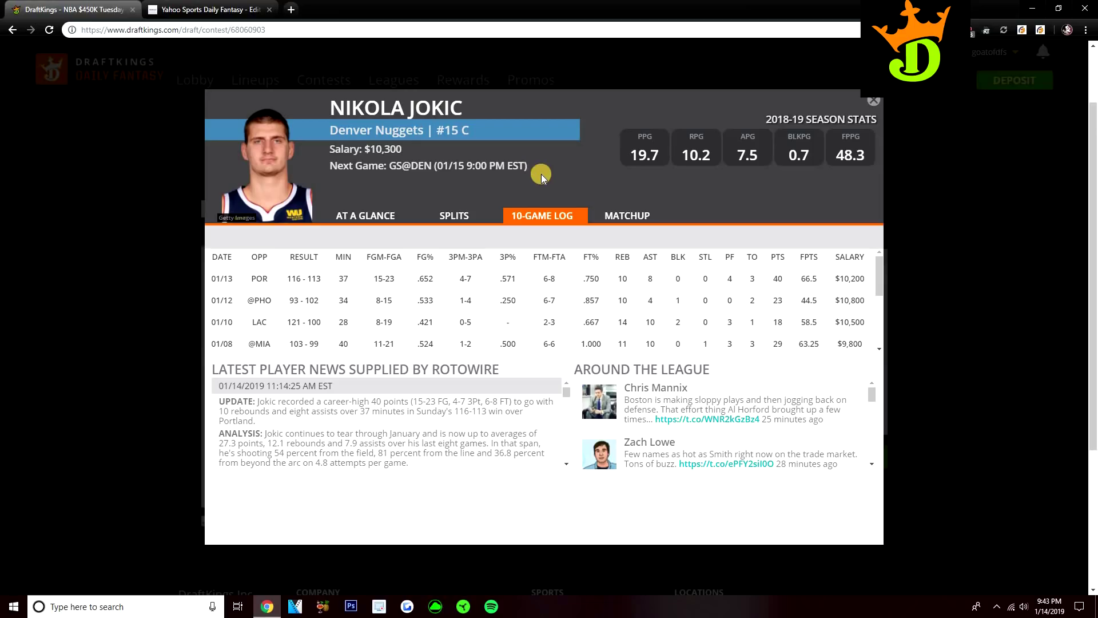
left_click(461, 215)
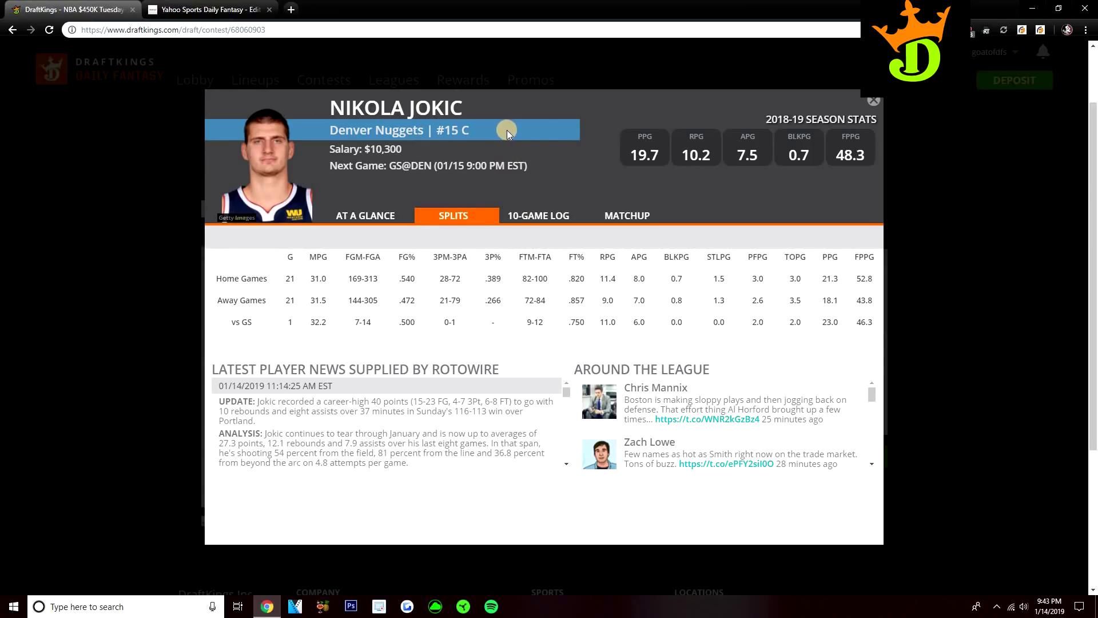
left_click(512, 214)
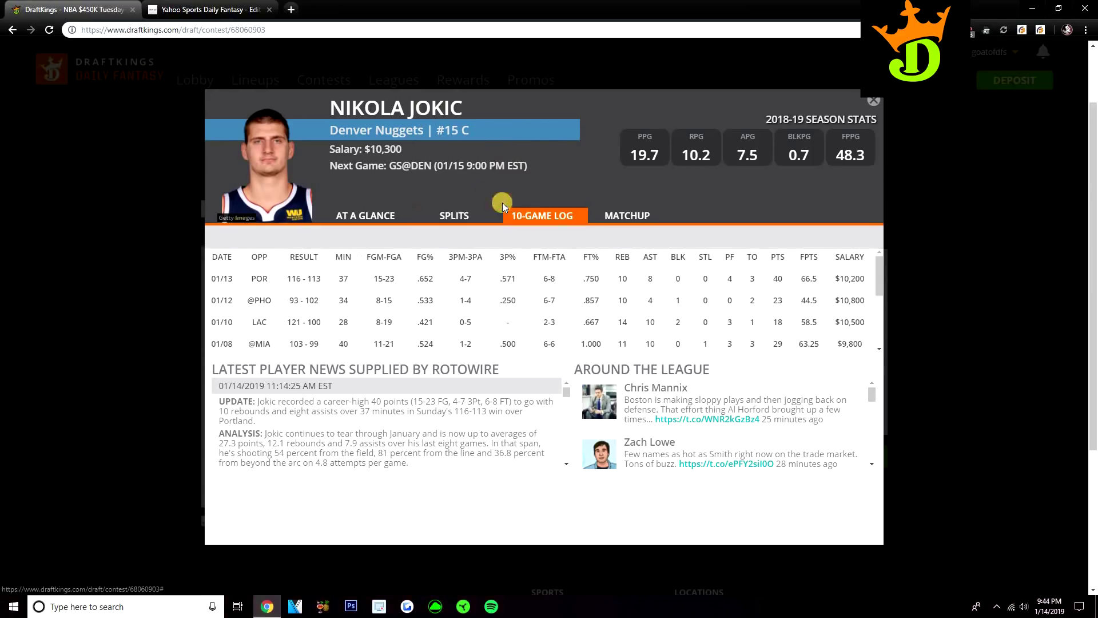
left_click(873, 101)
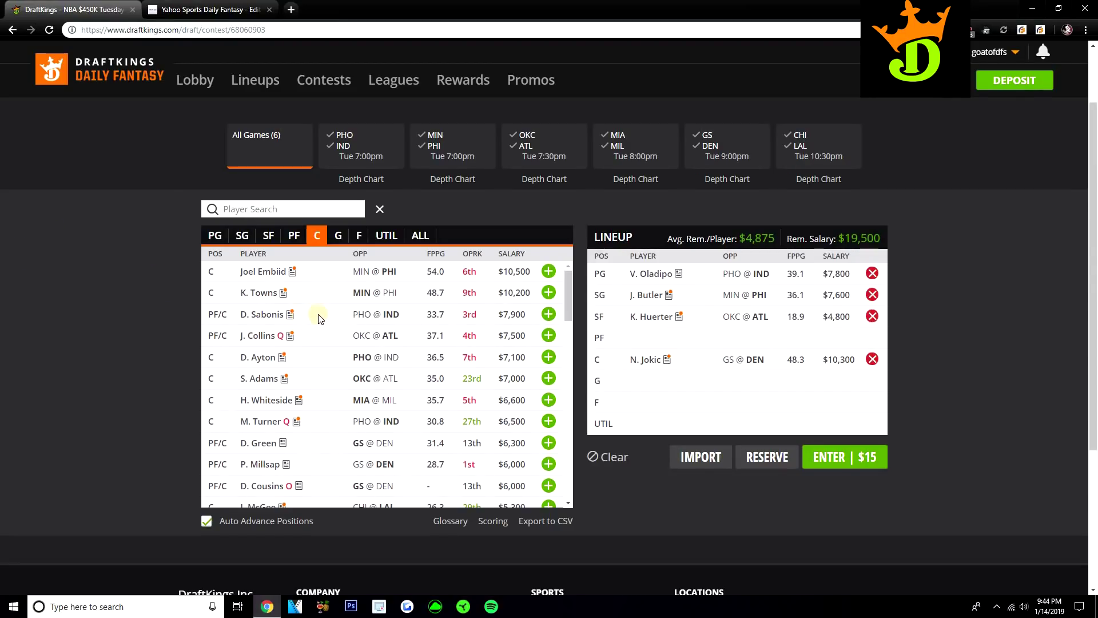
scroll(319, 320, "down", 3)
Step: Add Alex Len to the DraftKings UTIL slot at $4,100, leaving $15,400
scroll(319, 322, "down", 1)
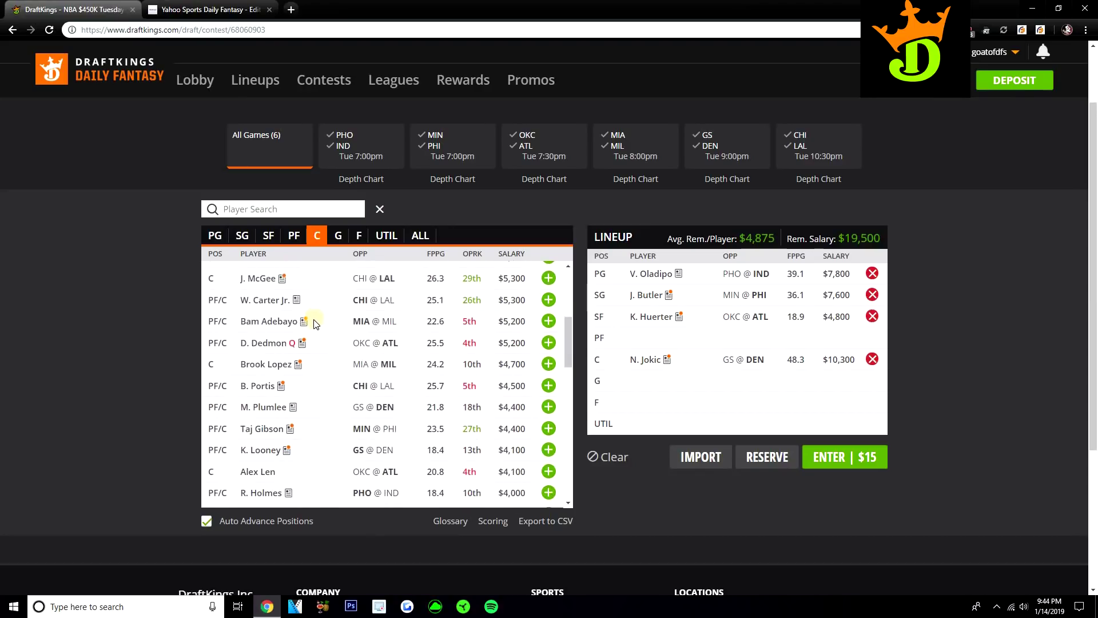
scroll(315, 344, "down", 1)
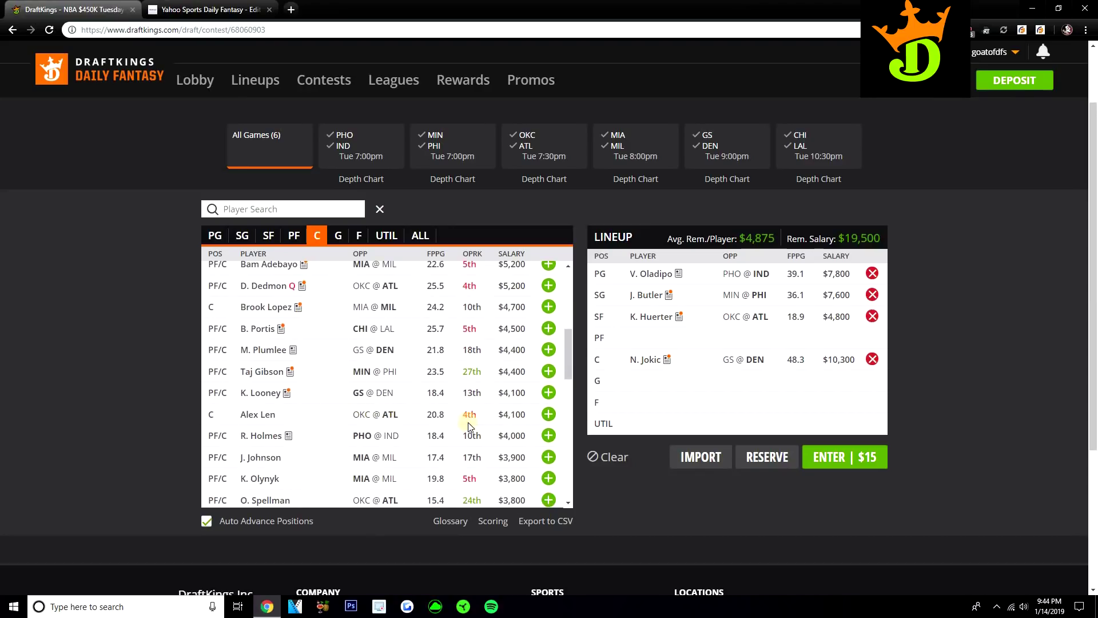
left_click(548, 413)
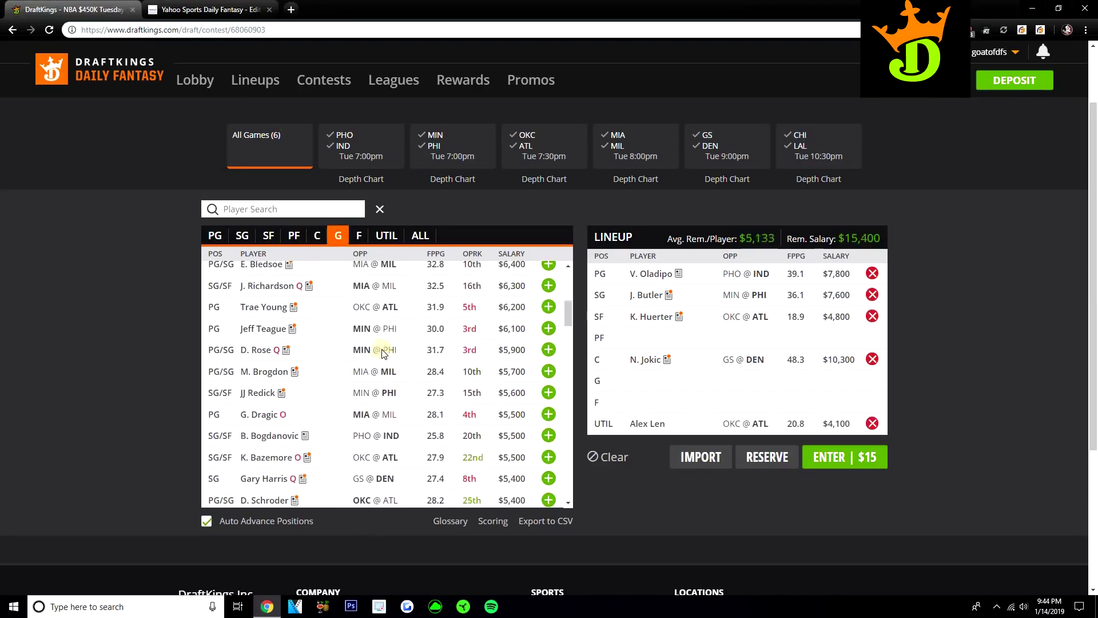
Step: Check Alex Len's 10-game log from the centers list, then switch to the Yahoo lineup
left_click(317, 235)
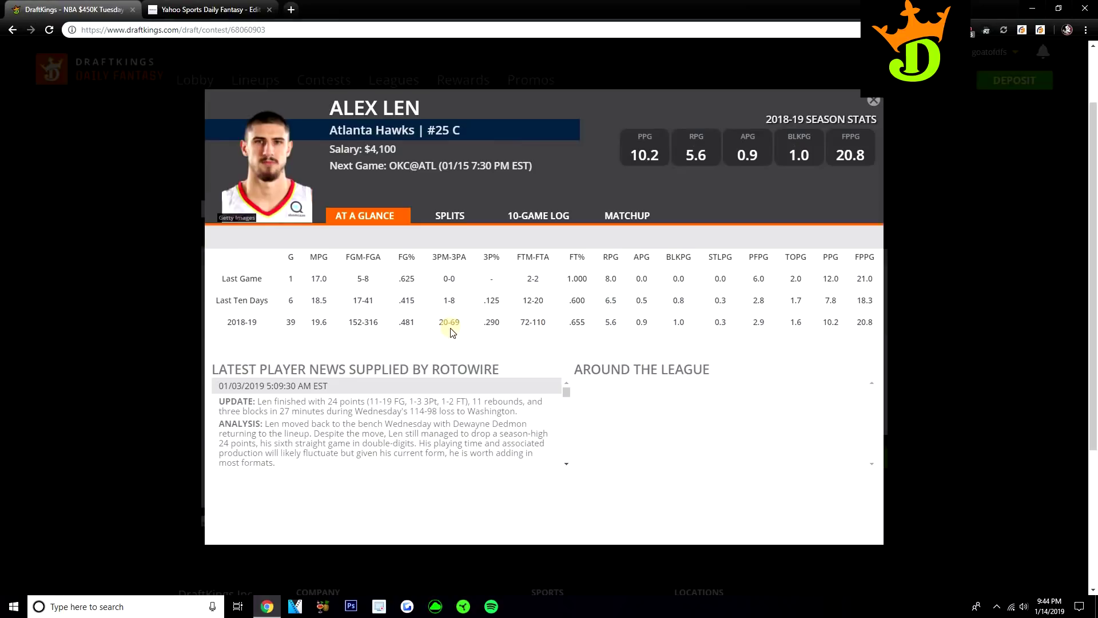
left_click(543, 220)
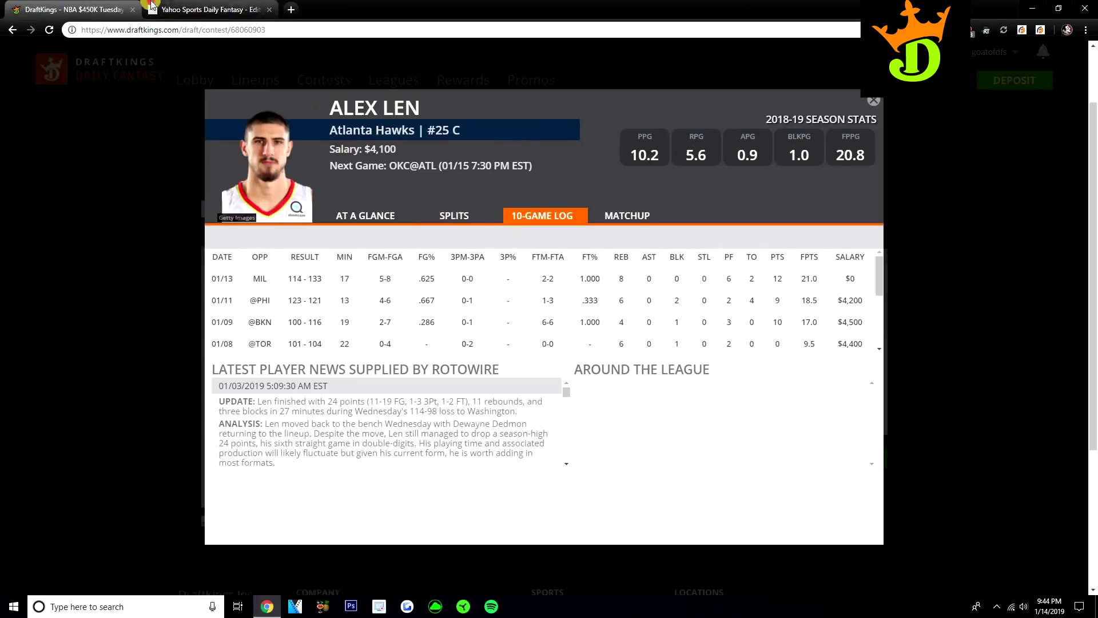
left_click(203, 9)
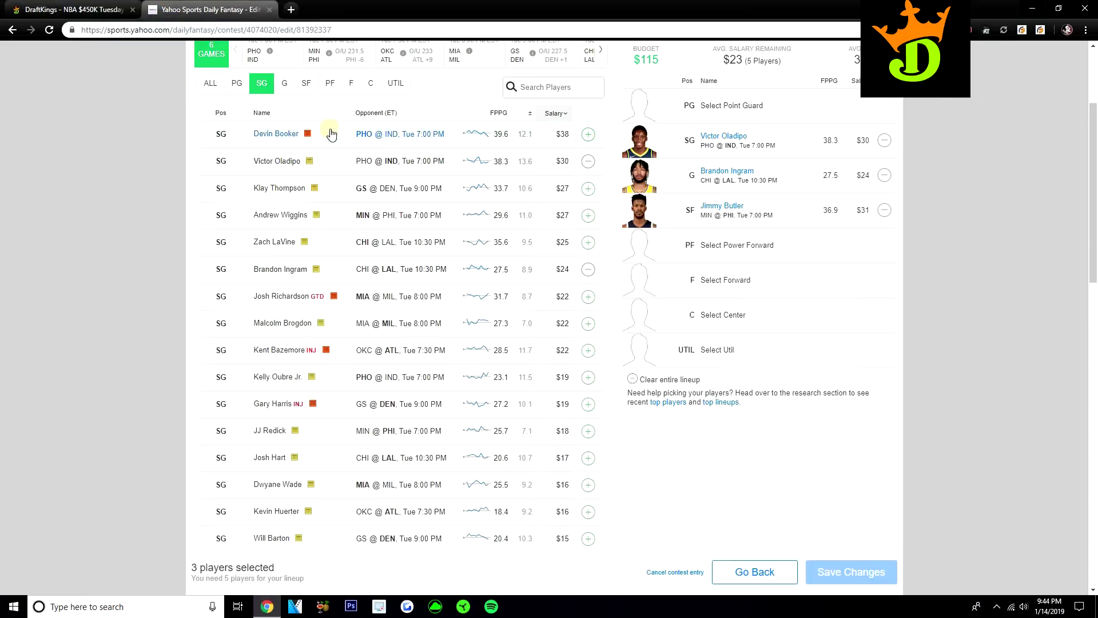
Step: In Yahoo, add Nikola Jokic at C, then search 'len' and add Alex Len at UTIL
left_click(371, 84)
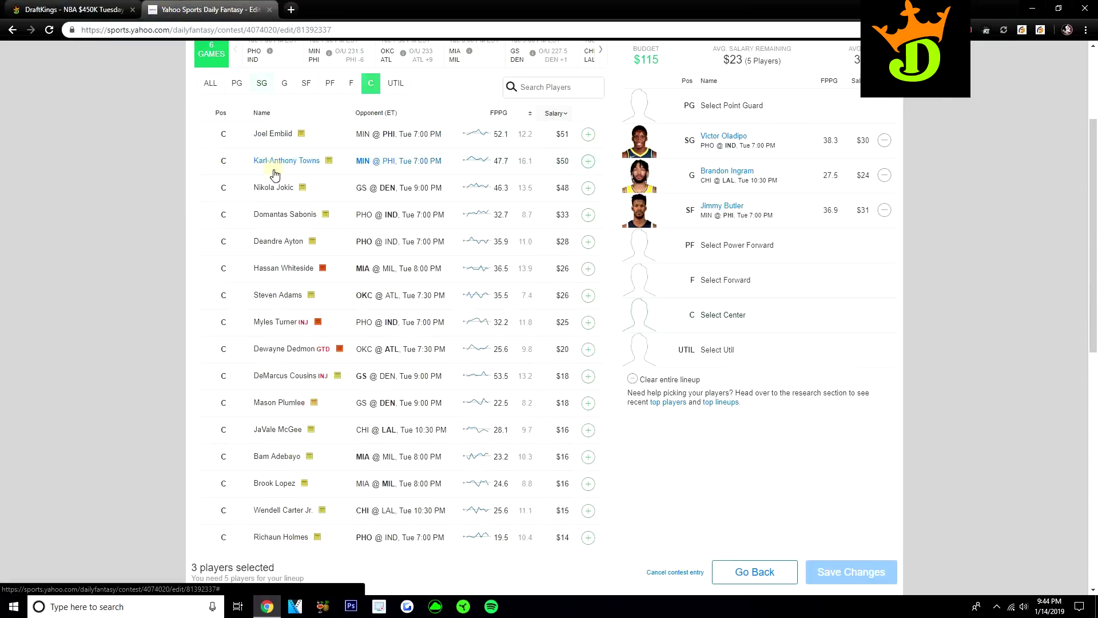
left_click(588, 189)
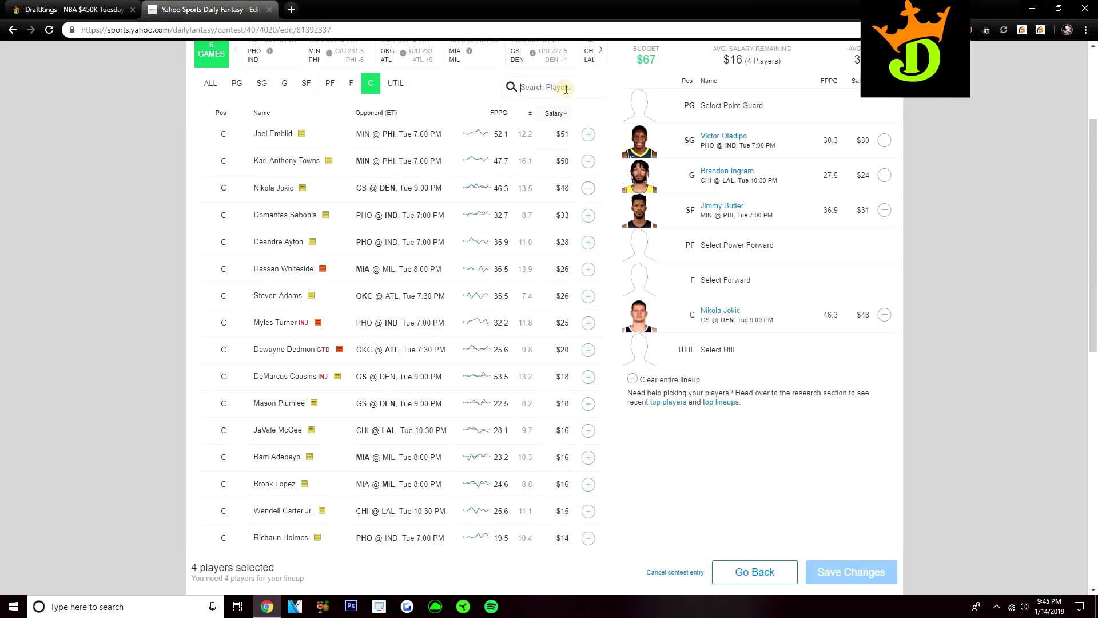
type("len")
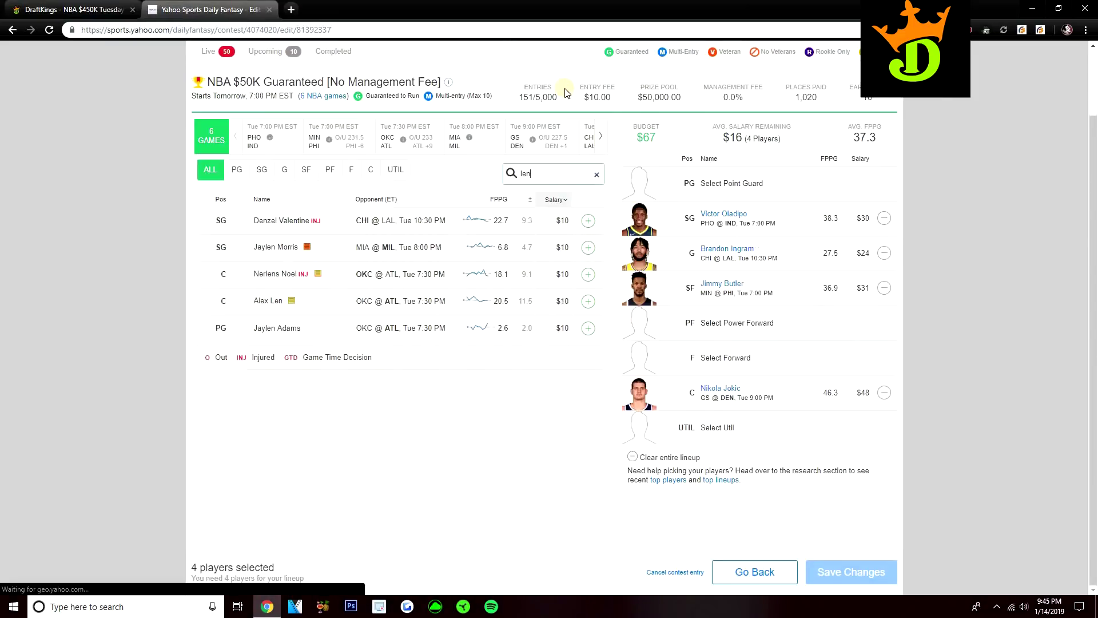
left_click(588, 301)
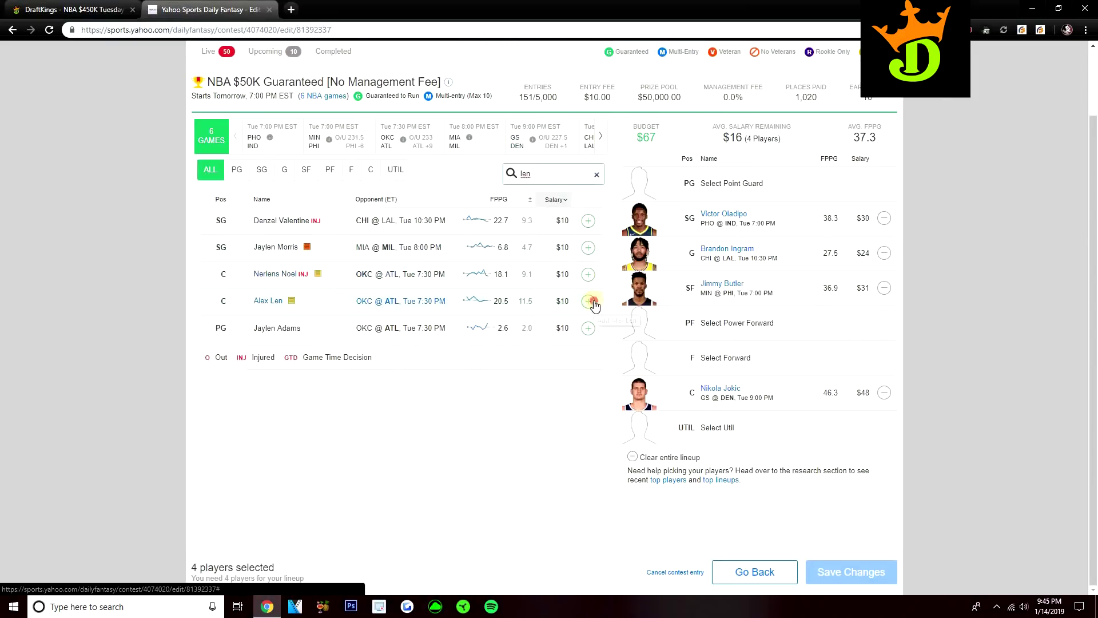
left_click(597, 174)
Step: Reset the Yahoo player list to centers and return to the DraftKings contest
left_click(376, 177)
scroll(263, 218, "down", 1)
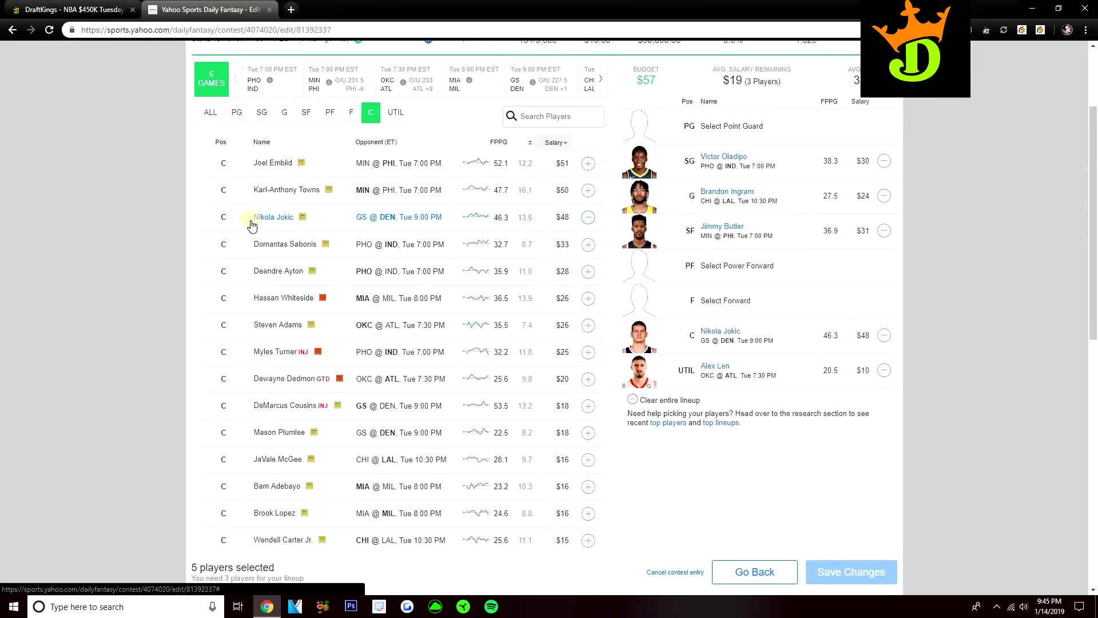
left_click(114, 17)
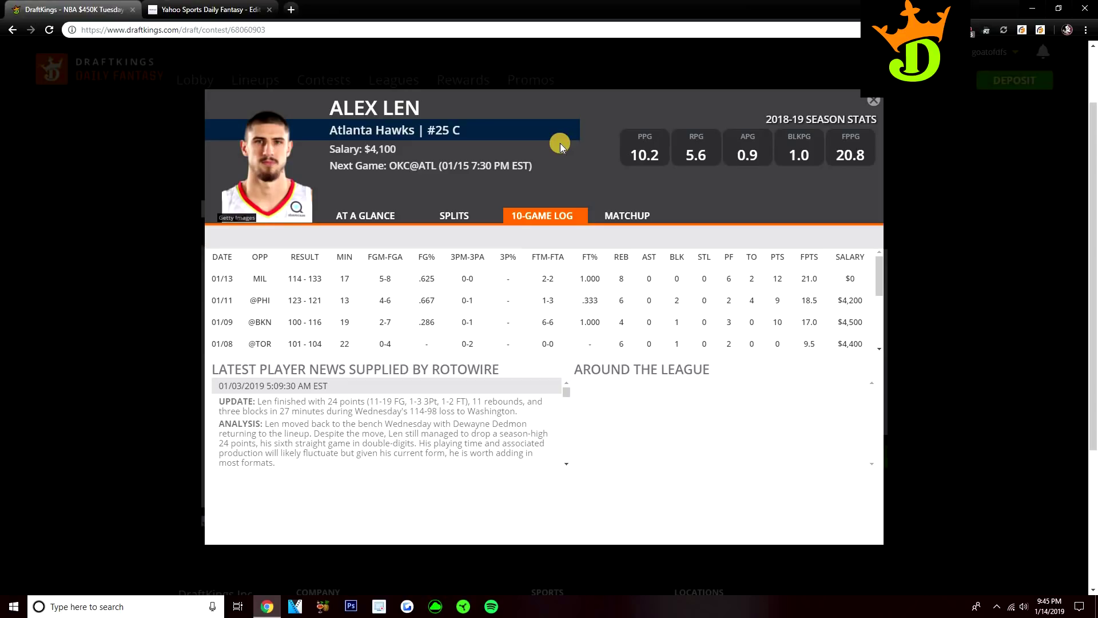
Step: Close Alex Len's card, leaving five players drafted and $15,400 remaining
left_click(874, 102)
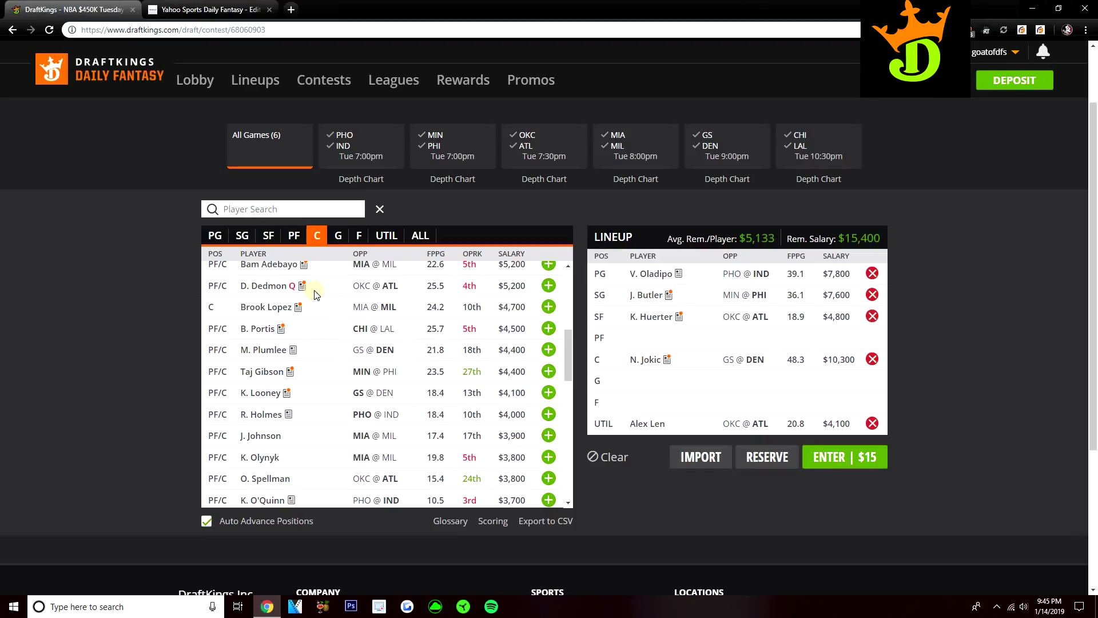
scroll(315, 294, "down", 1)
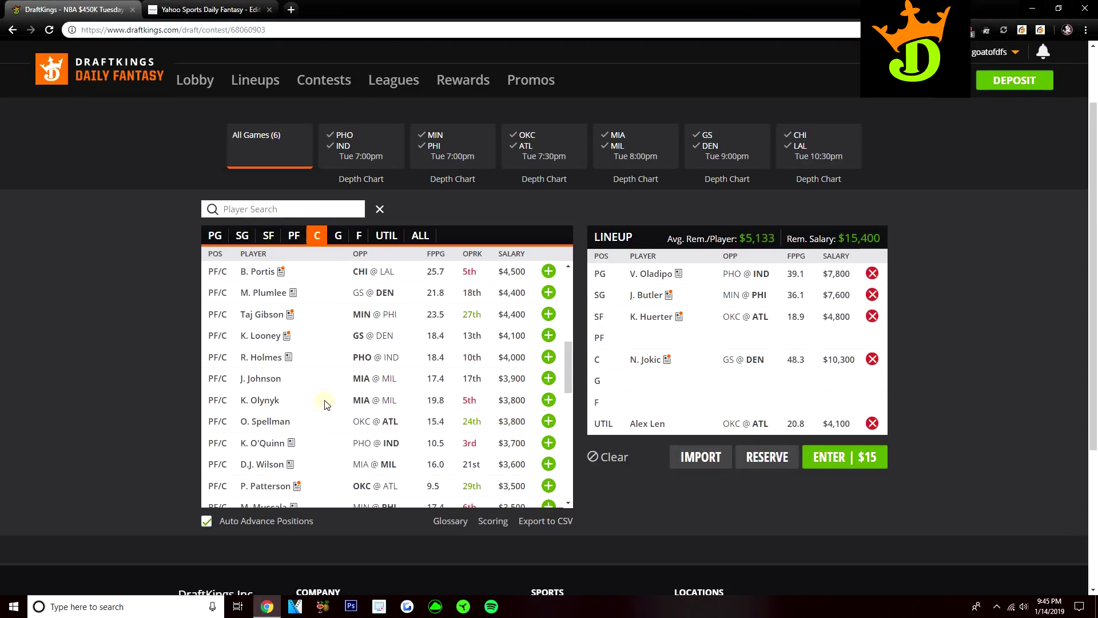
scroll(324, 402, "down", 1)
scroll(330, 396, "up", 3)
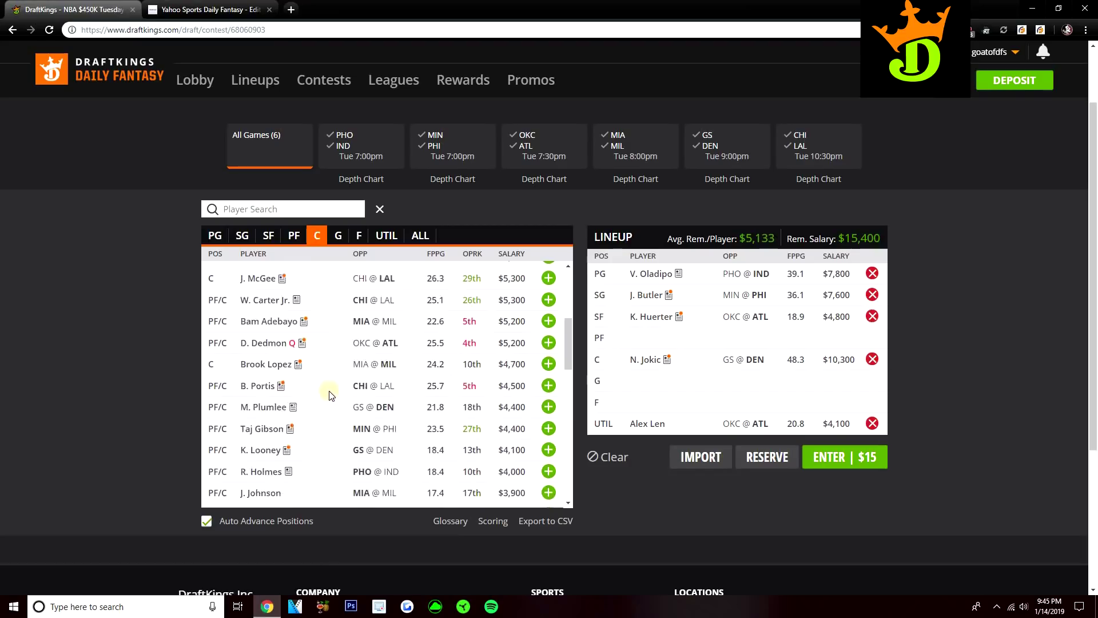
scroll(329, 395, "up", 4)
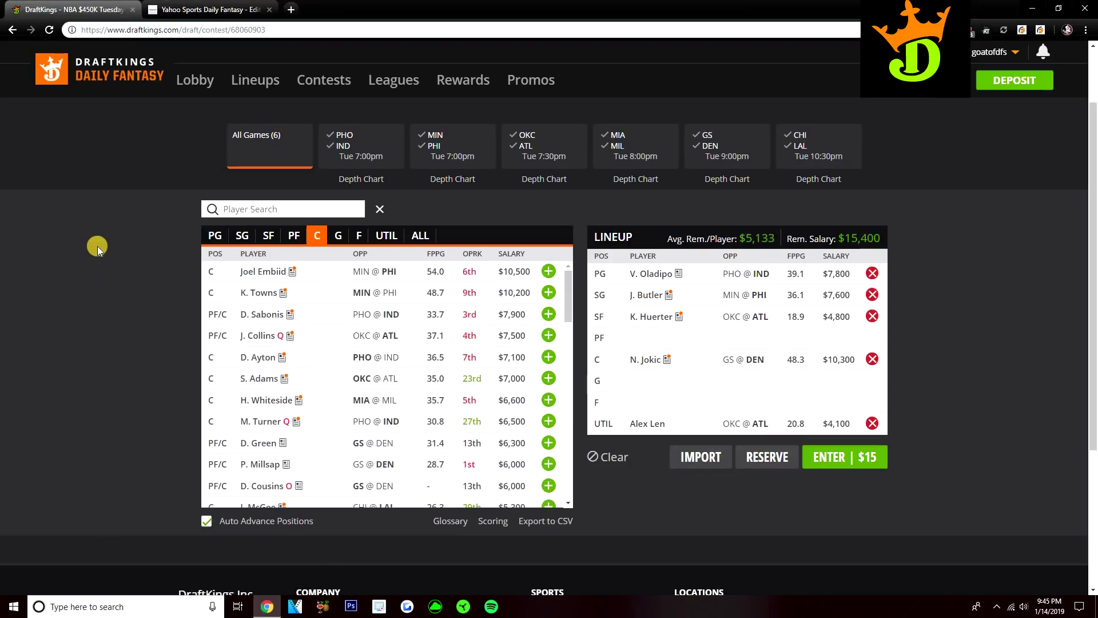